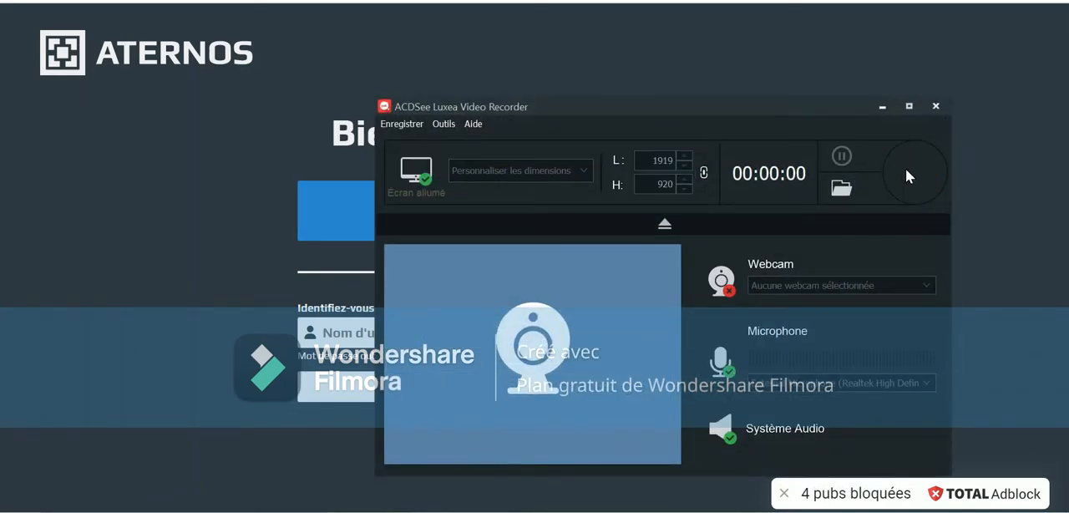
left_click(906, 168)
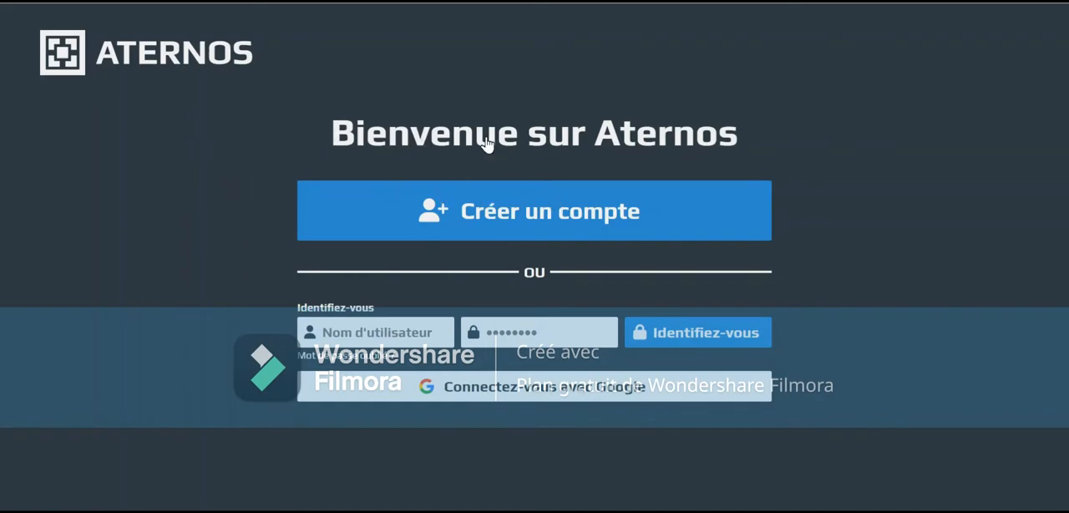
left_click_drag(316, 69, 210, 62)
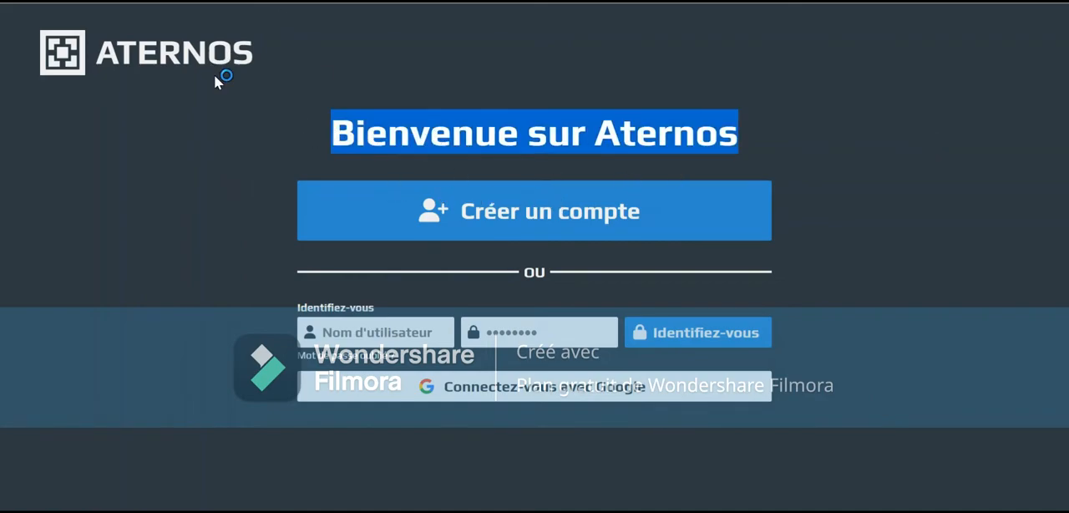
left_click(131, 219)
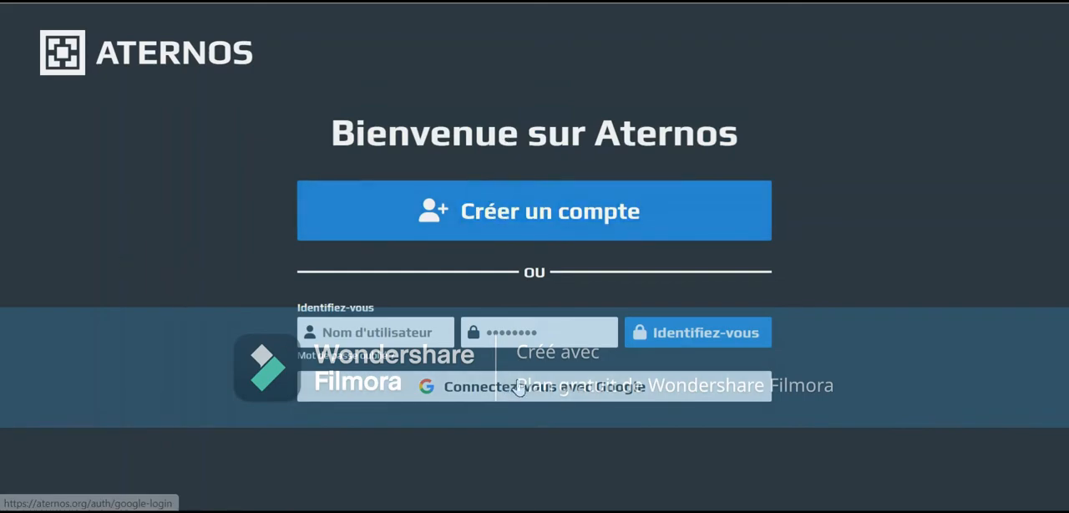
left_click_drag(603, 123, 775, 119)
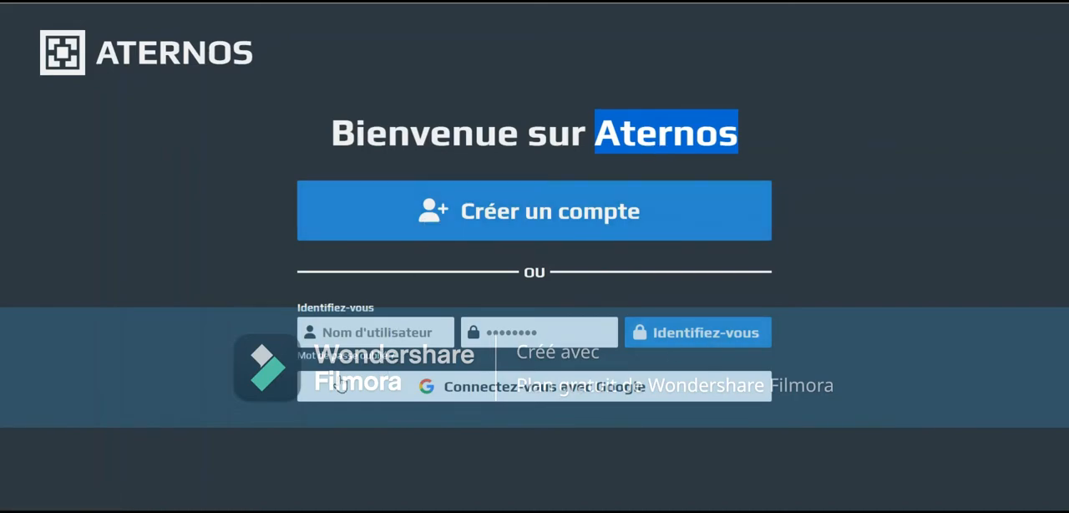
left_click_drag(103, 359, 369, 398)
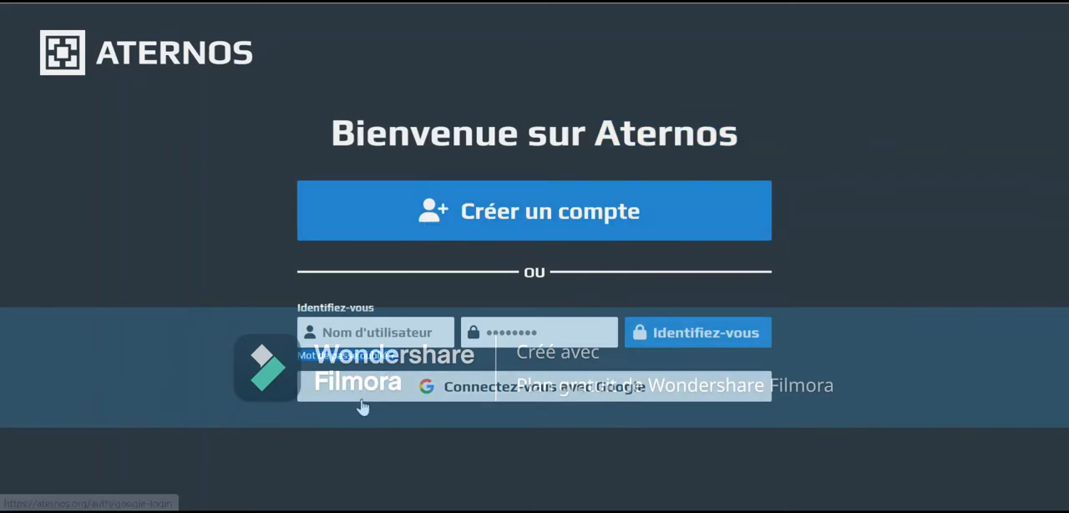
Sign in to Aternos with the Google account and look over the list of existing servers
left_click(579, 400)
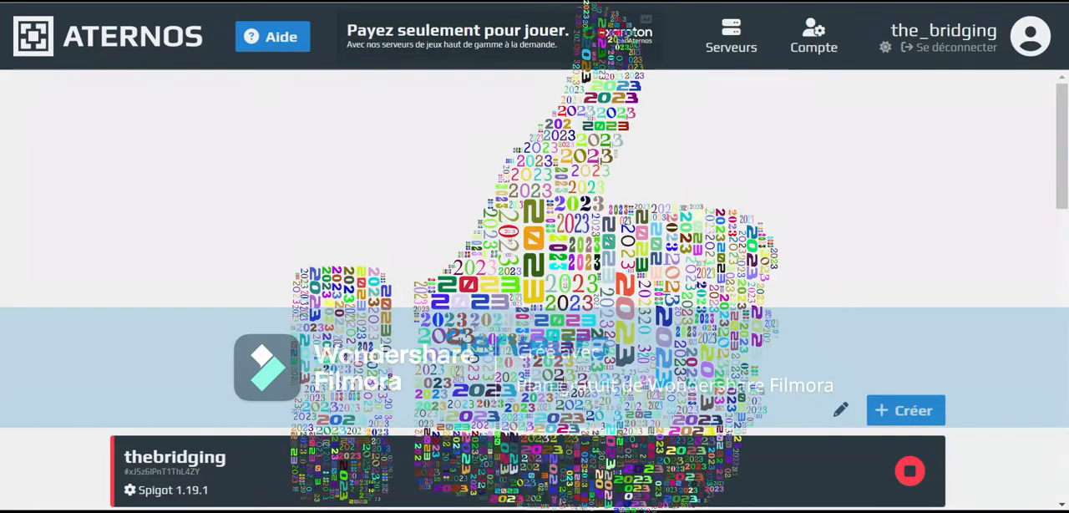
scroll(248, 233, "down", 3)
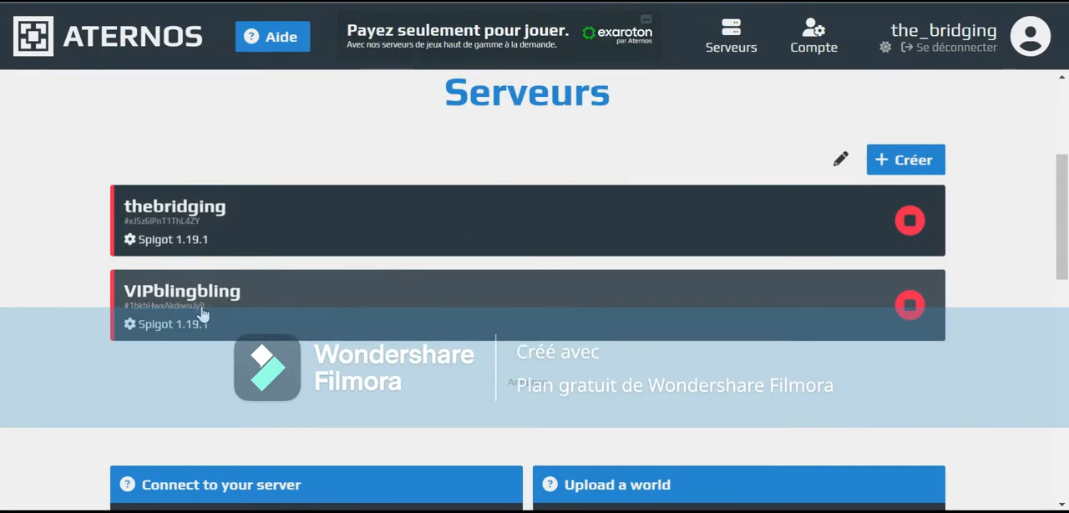
scroll(170, 237, "up", 3)
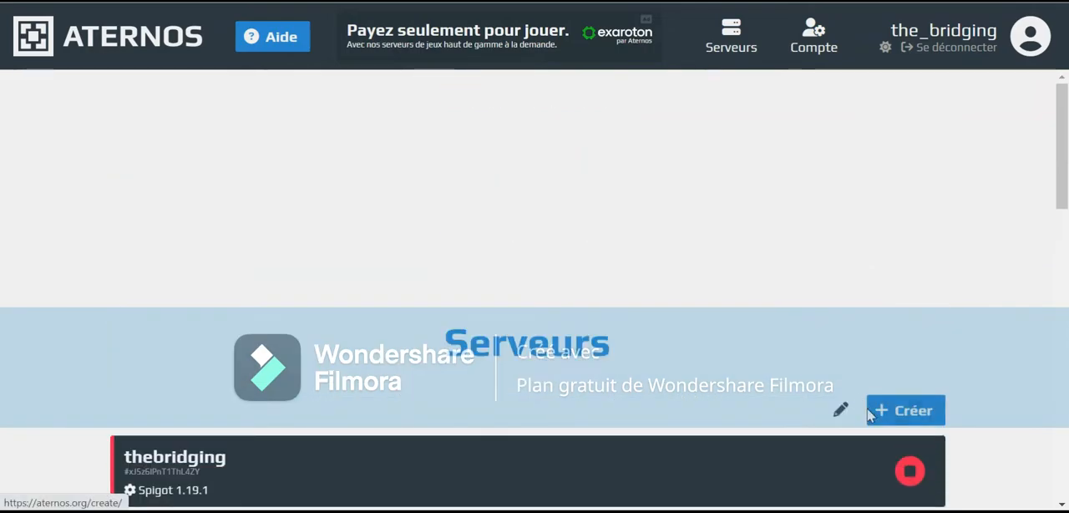
Create a new Java Edition server with the default address and description, continuing with the ad blocker enabled
left_click(869, 415)
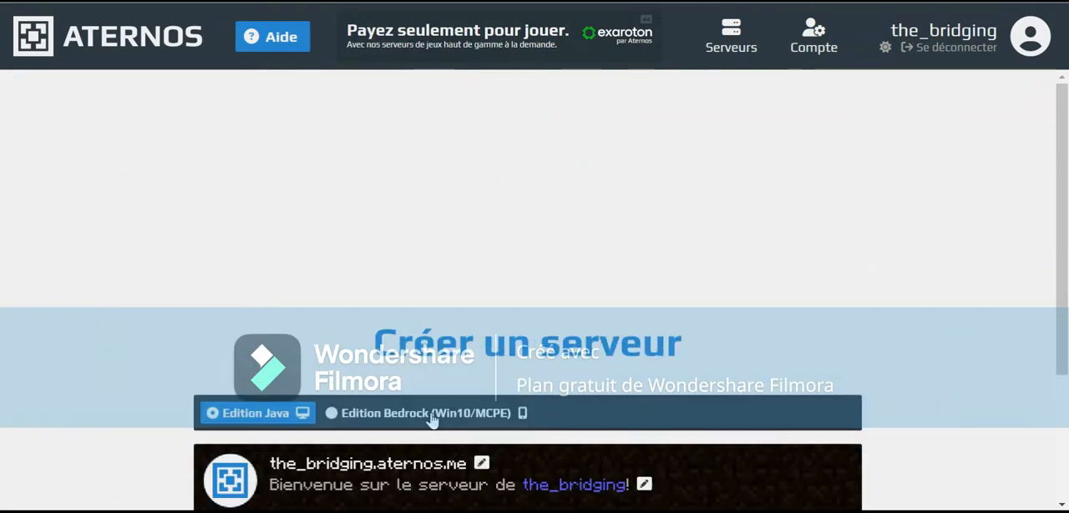
scroll(446, 286, "down", 2)
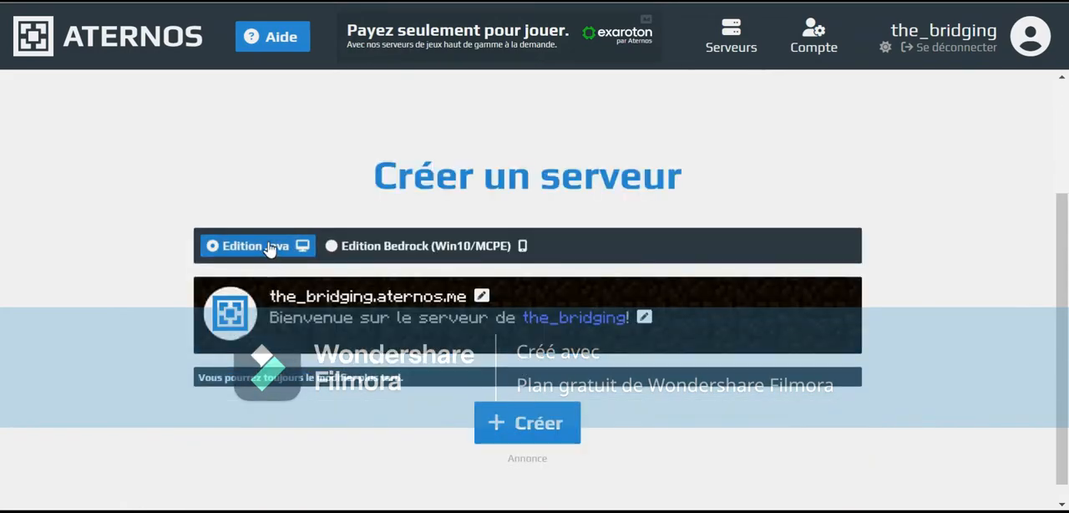
left_click(371, 246)
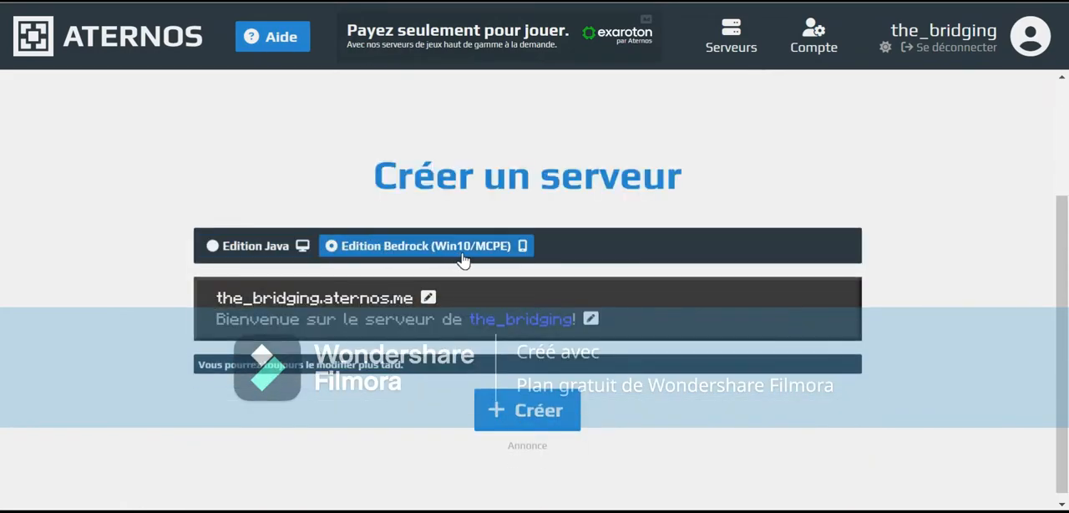
left_click(251, 246)
left_click(533, 433)
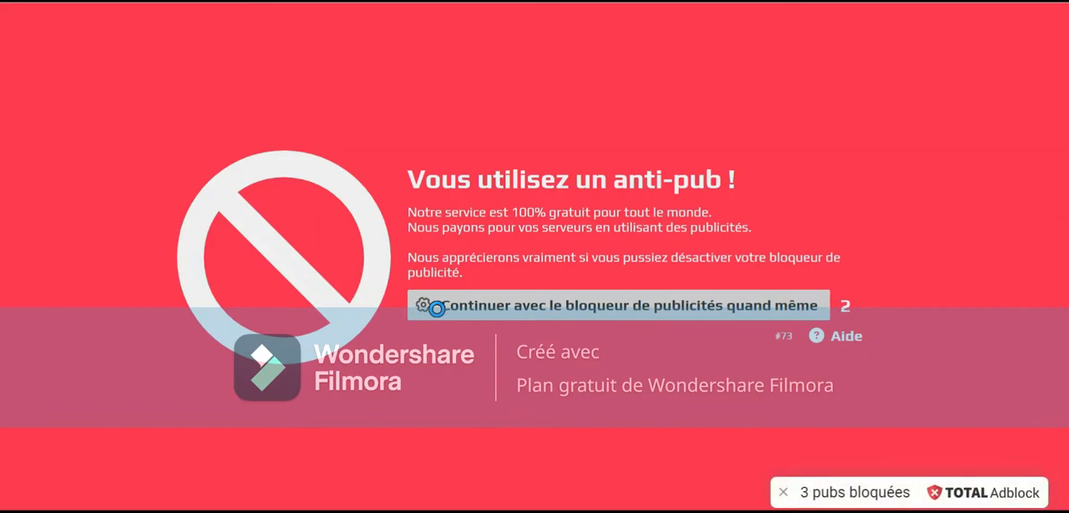
left_click(436, 306)
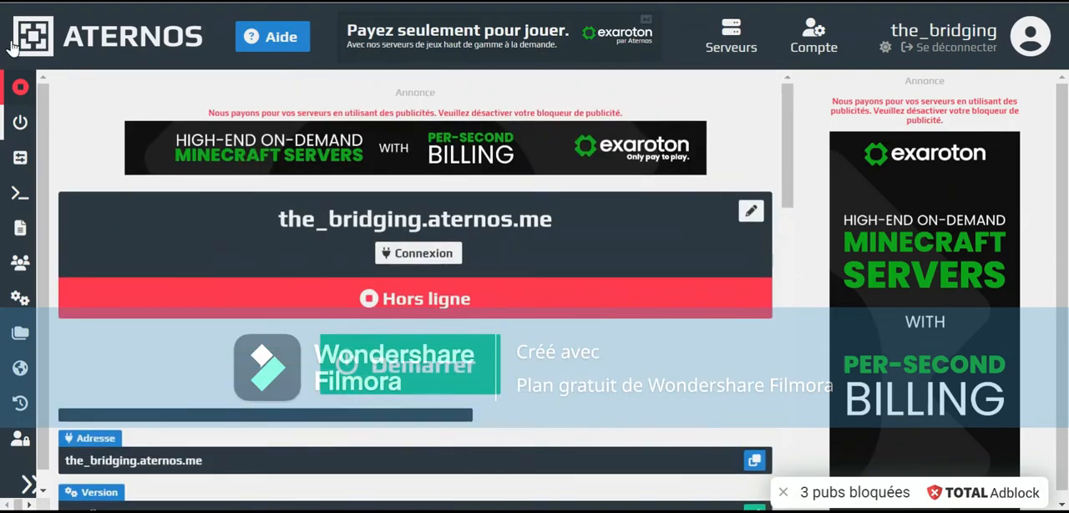
Open the new server's options, continuing with the ad blocker enabled, and review the server.properties settings
left_click(12, 158)
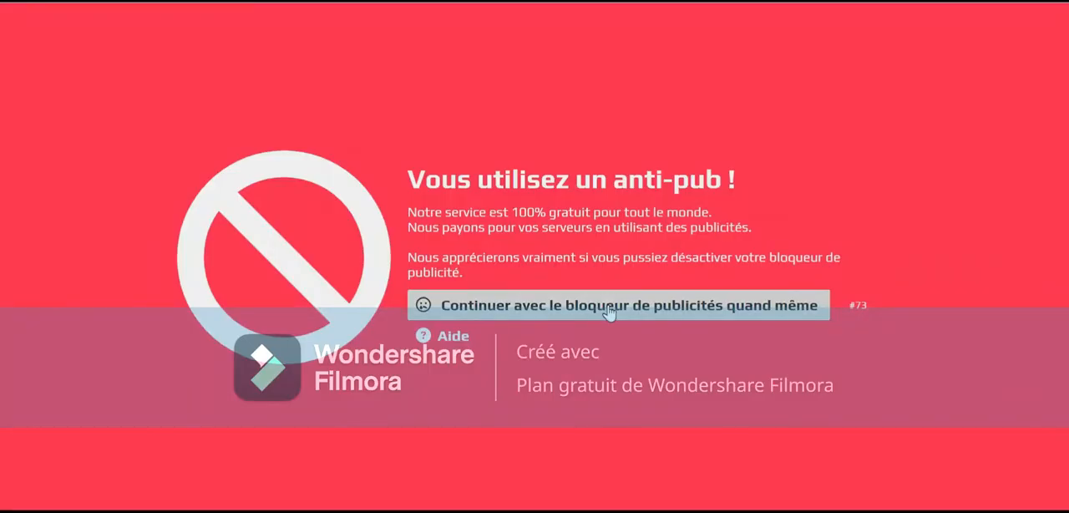
left_click(609, 308)
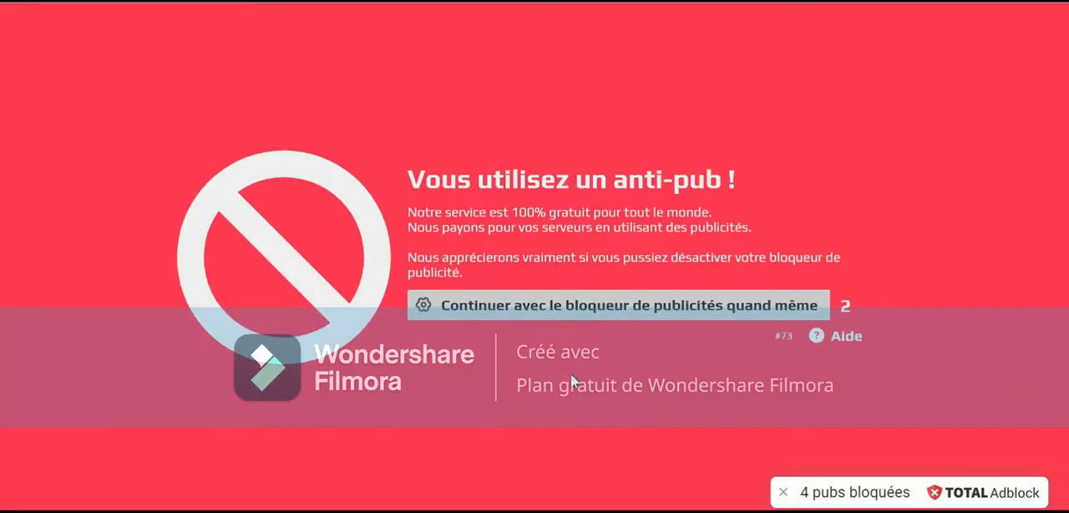
scroll(550, 300, "down", 4)
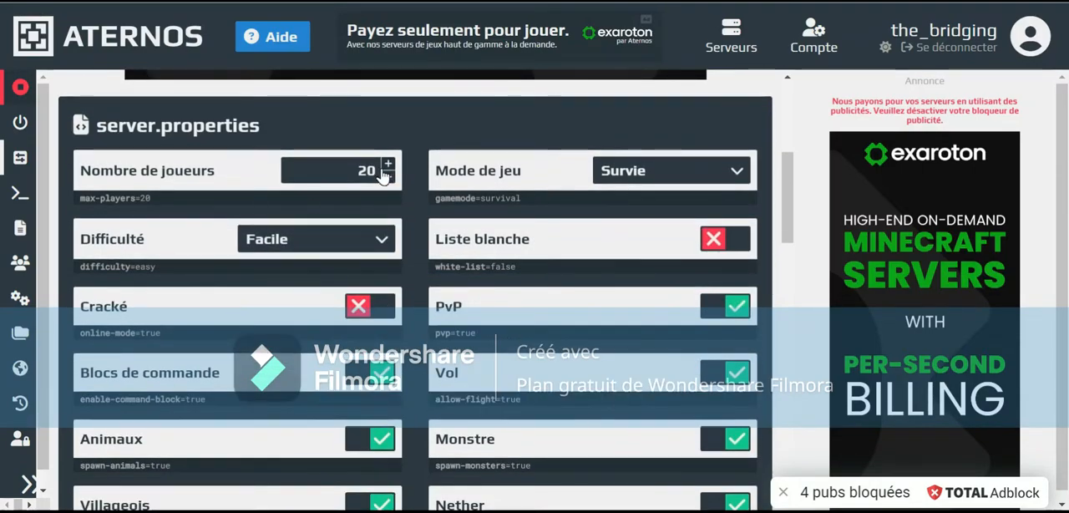
scroll(634, 133, "down", 2)
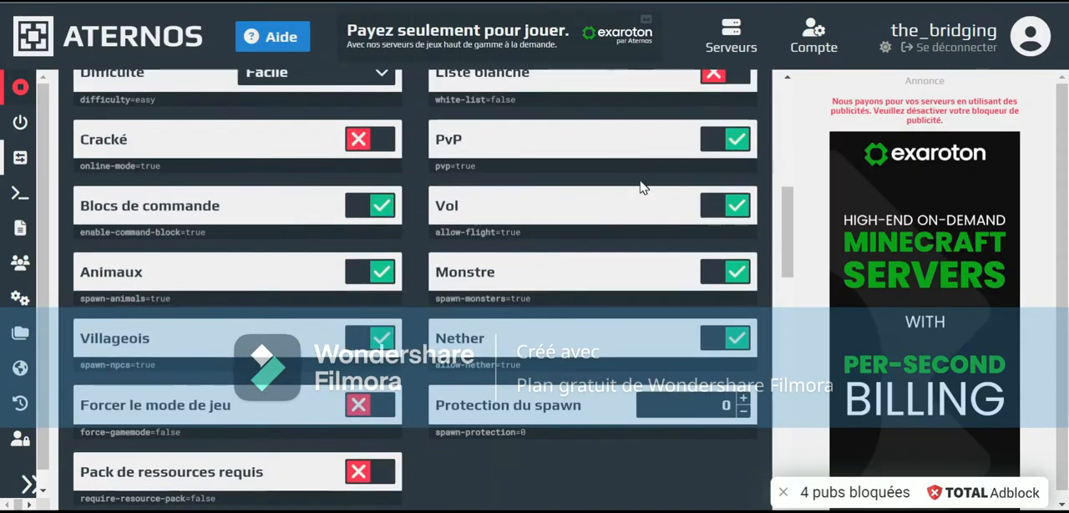
scroll(700, 204, "up", 1)
scroll(704, 227, "down", 1)
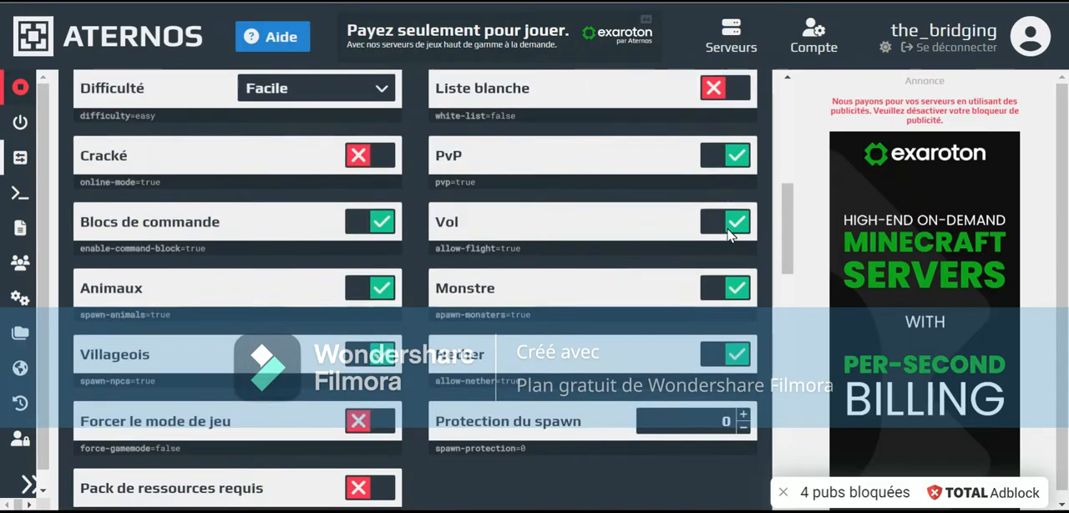
scroll(361, 239, "up", 2)
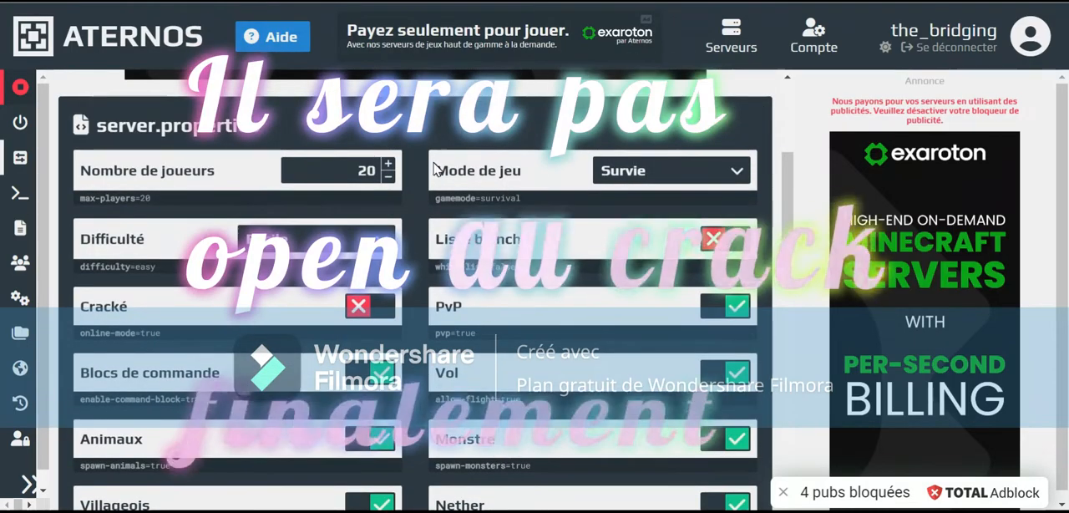
Set the server's number of players to 1000 and its difficulty to Paisible
double_click(346, 171)
key("BackSpace")
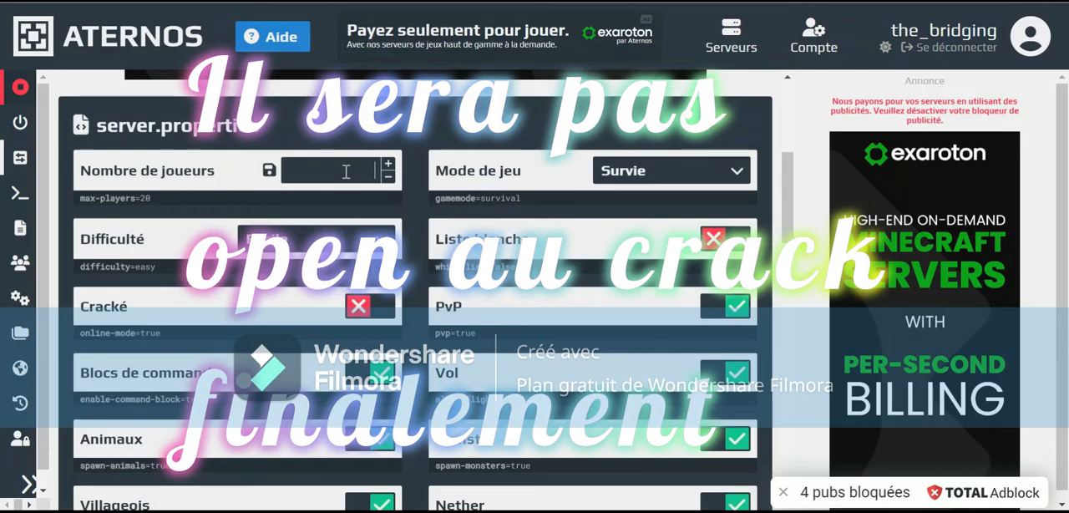
type("1000")
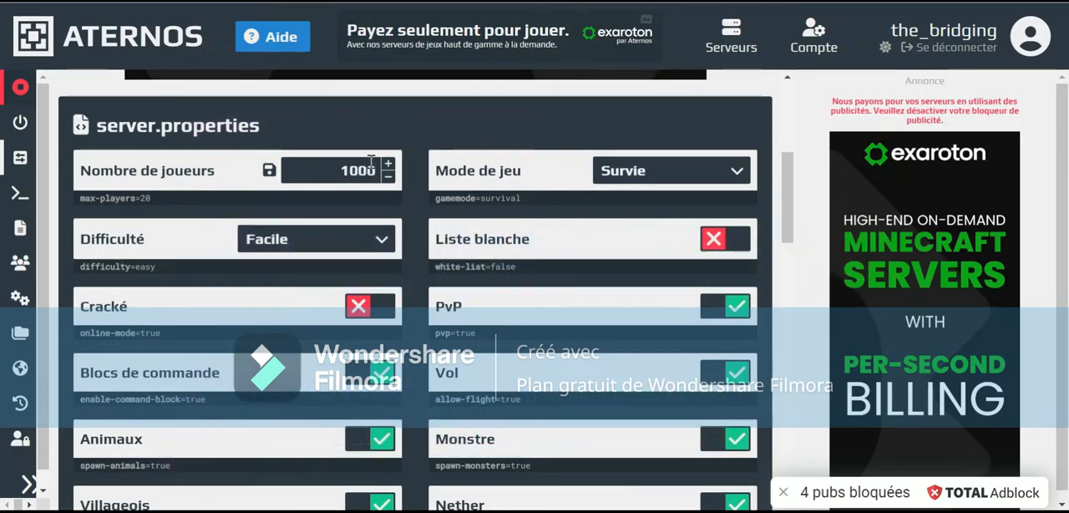
scroll(304, 255, "down", 1)
scroll(304, 255, "up", 2)
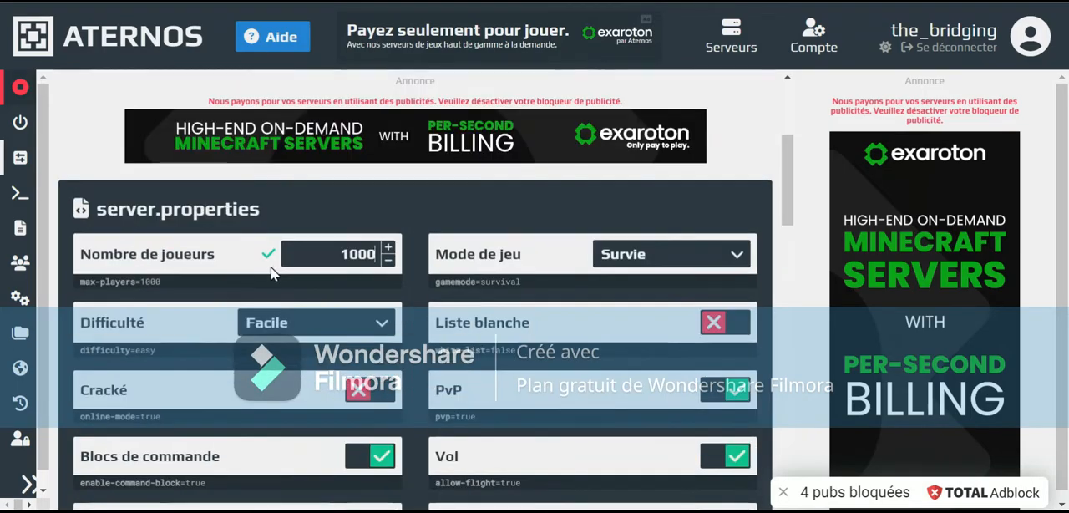
left_click(261, 326)
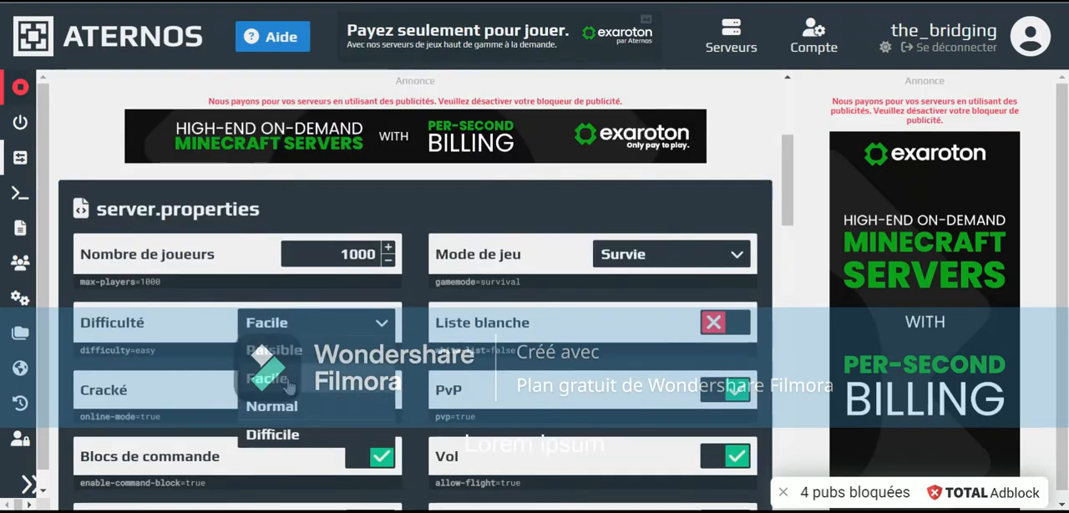
left_click(269, 350)
Examine the remaining server.properties settings, including spawn protection, resource pack, time zone and Java environment
scroll(468, 301, "down", 1)
scroll(565, 293, "down", 6)
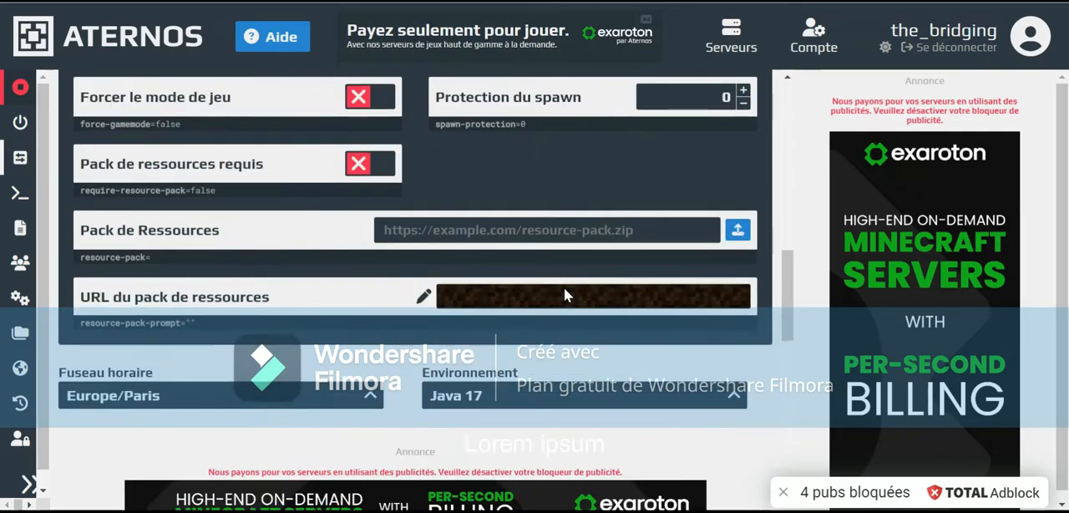
scroll(565, 293, "up", 4)
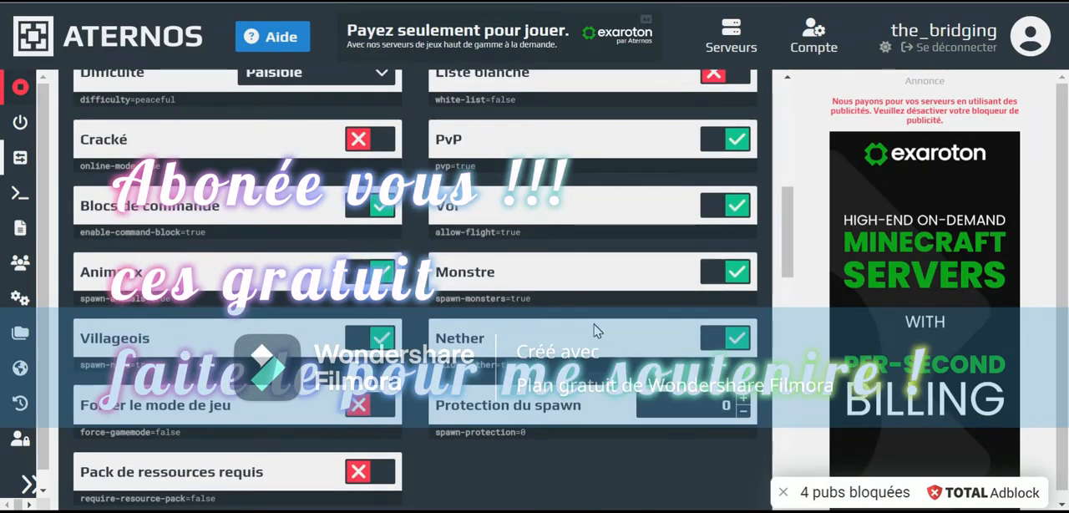
scroll(627, 453, "up", 1)
scroll(527, 357, "up", 2)
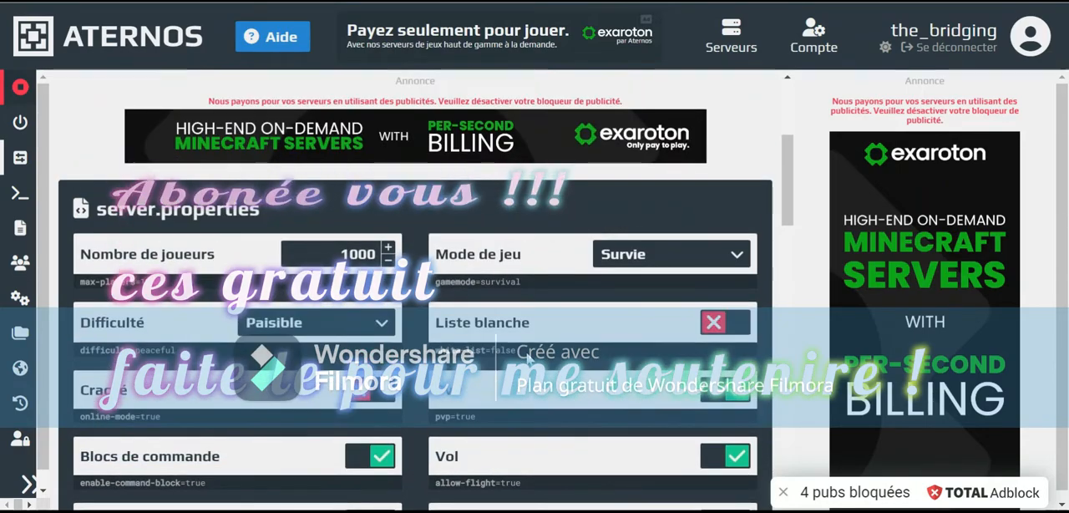
scroll(527, 358, "down", 4)
scroll(529, 279, "up", 2)
scroll(518, 298, "down", 2)
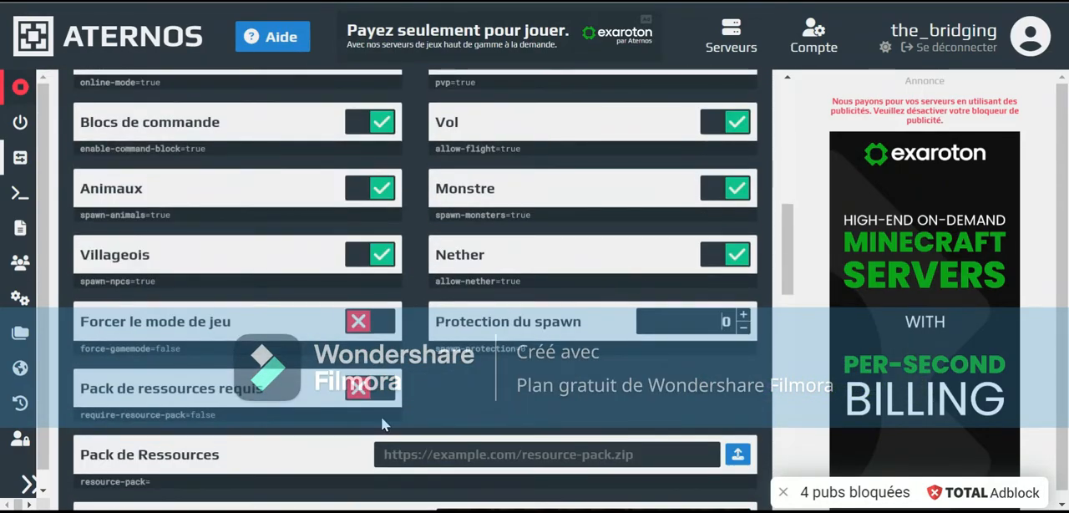
scroll(380, 417, "up", 4)
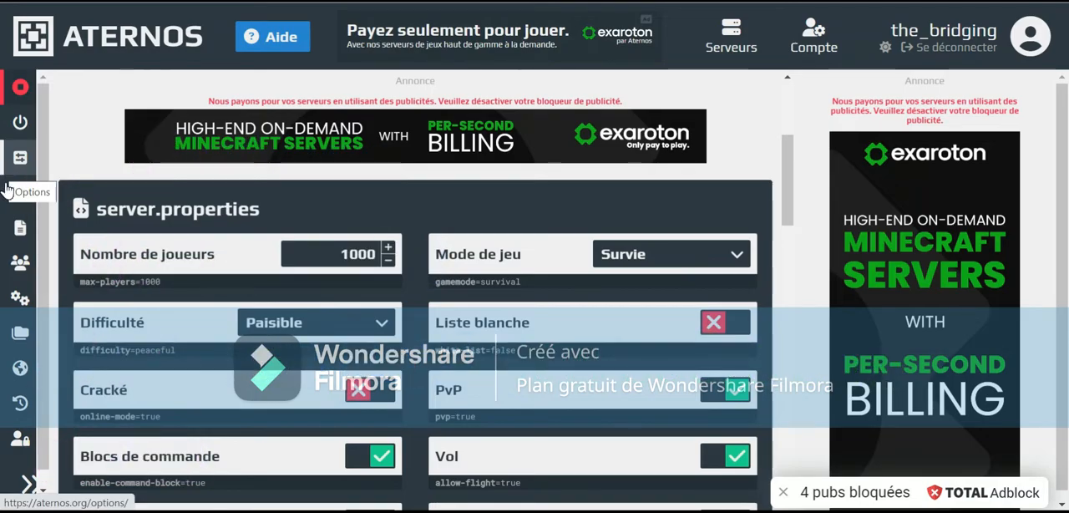
scroll(302, 277, "down", 2)
scroll(344, 307, "up", 2)
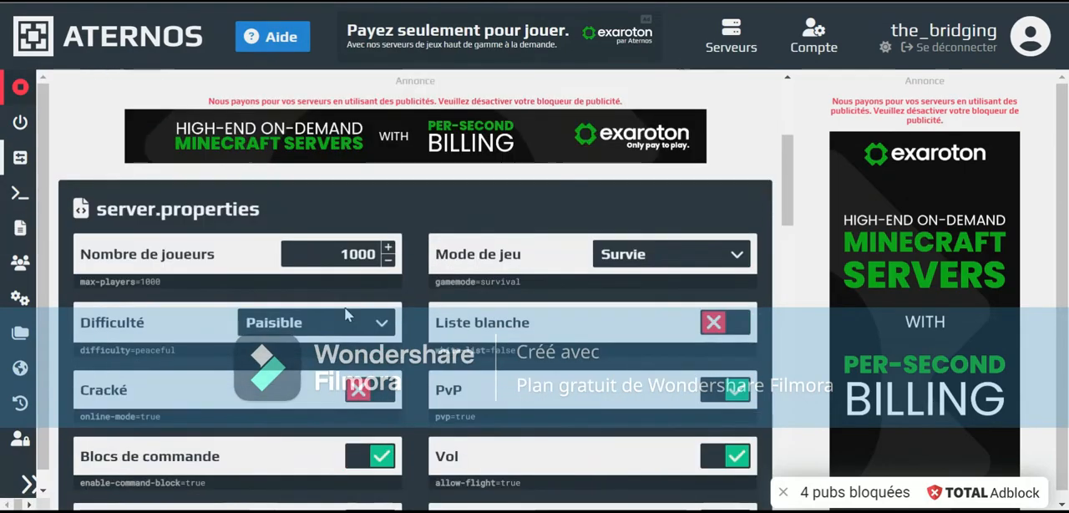
Enable the Cracké option in the server.properties settings
left_click(378, 391)
left_click(378, 391)
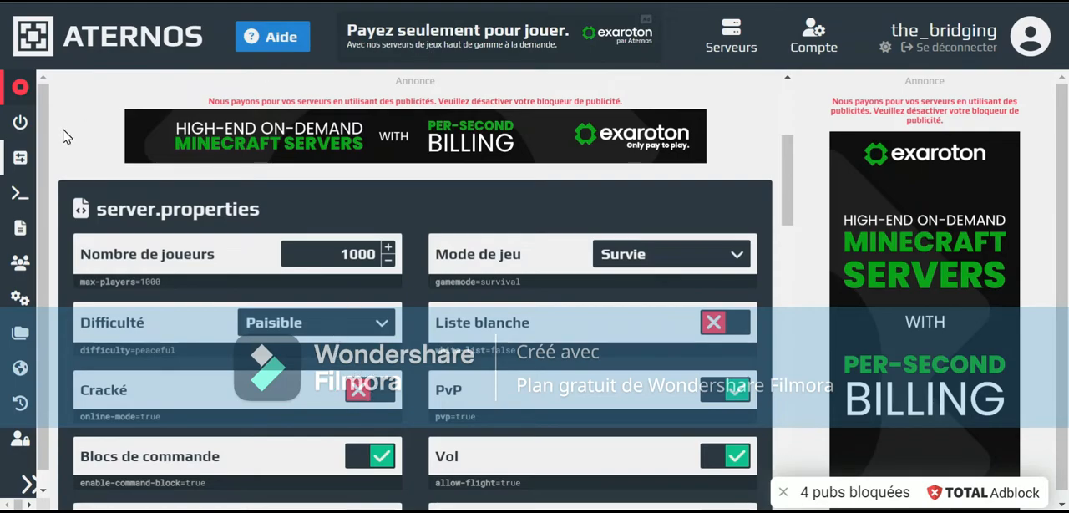
scroll(576, 185, "down", 3)
scroll(402, 383, "up", 3)
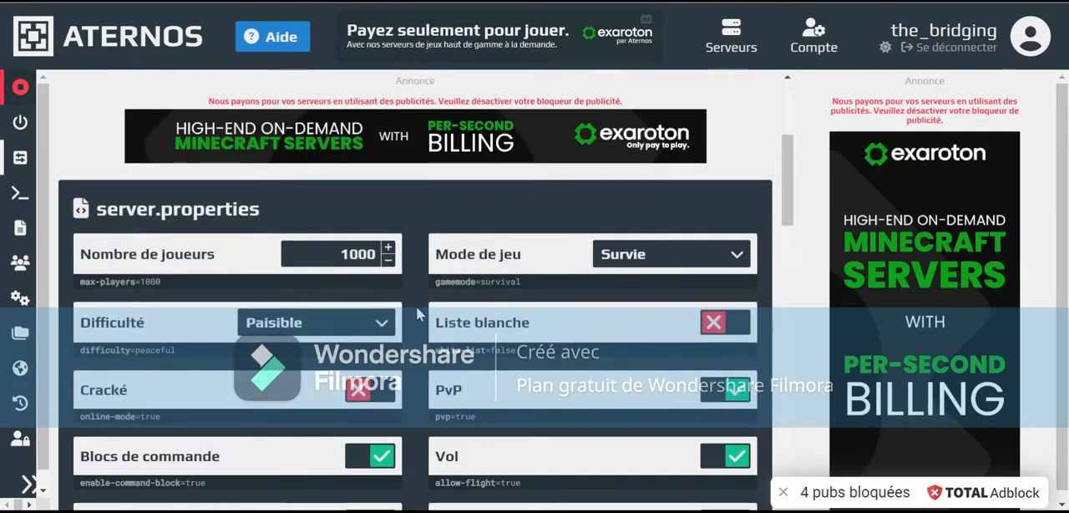
left_click(370, 389)
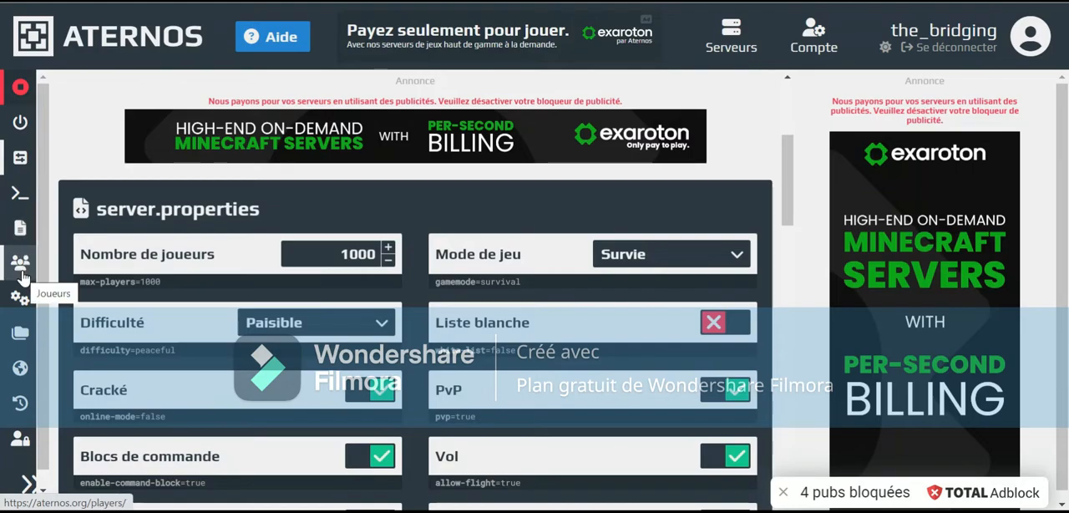
Open the server's Admins player list, continuing with the ad blocker enabled
left_click(20, 262)
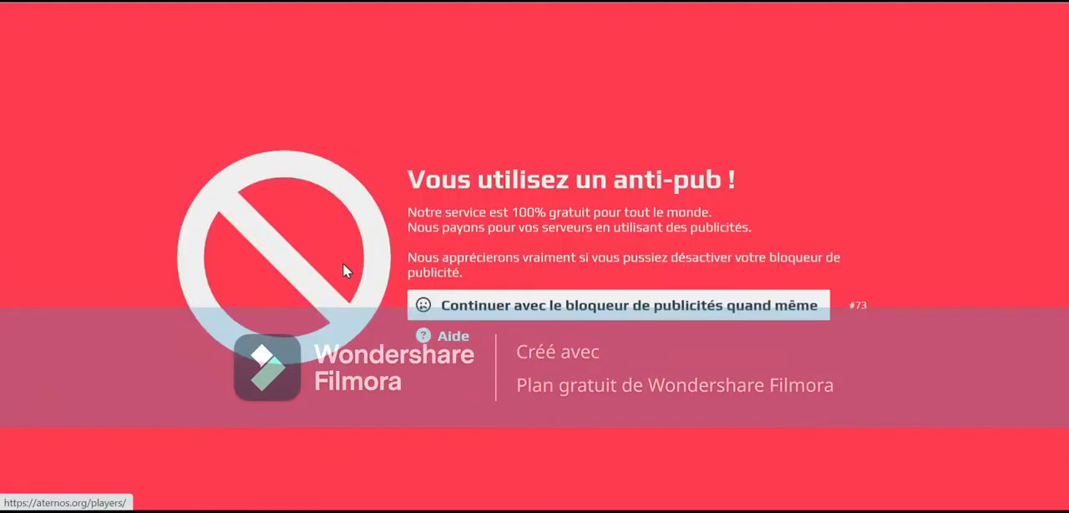
left_click(488, 294)
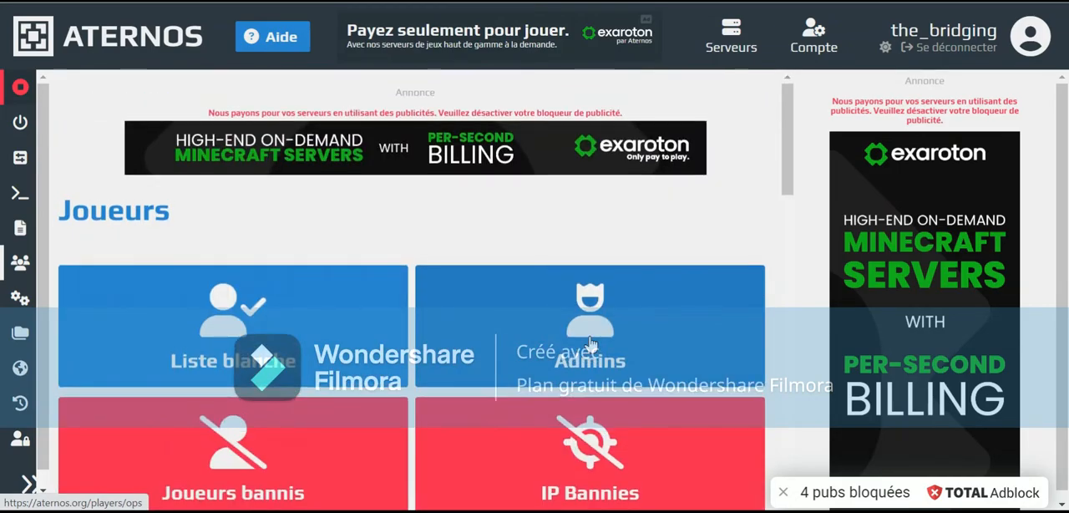
left_click(591, 344)
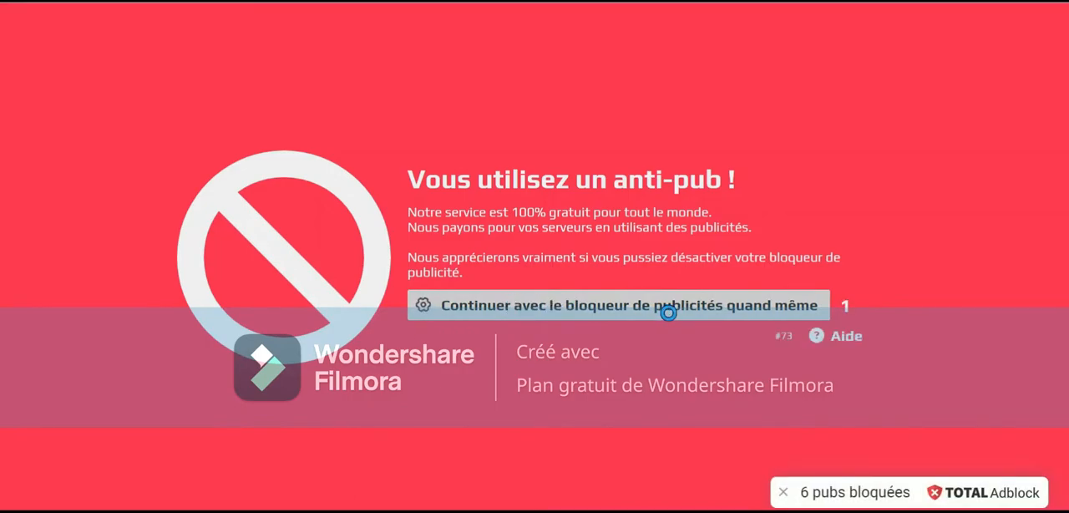
left_click(554, 294)
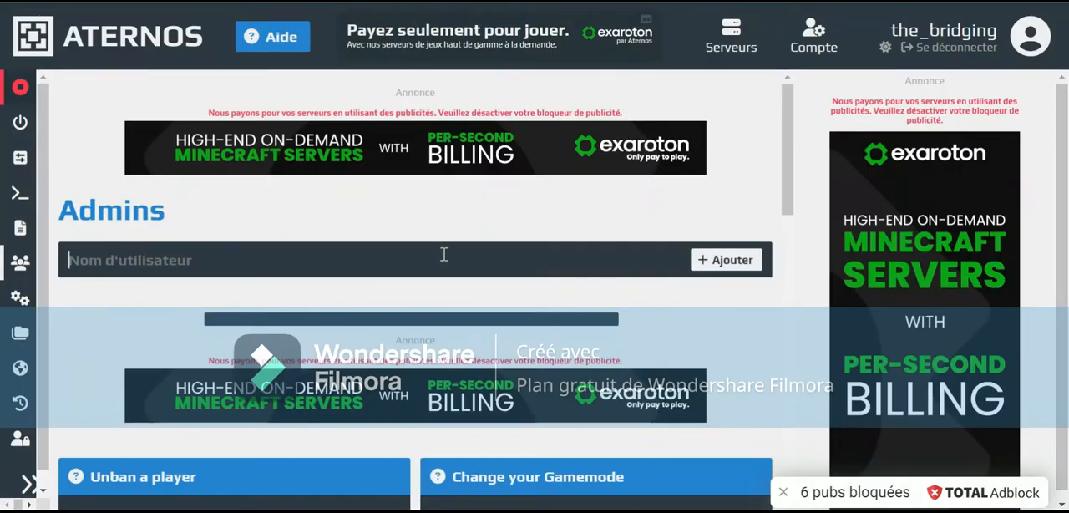
Add four players to the server's Admins list by entering each player's username
left_click(445, 254)
type("OASIS_cosmique")
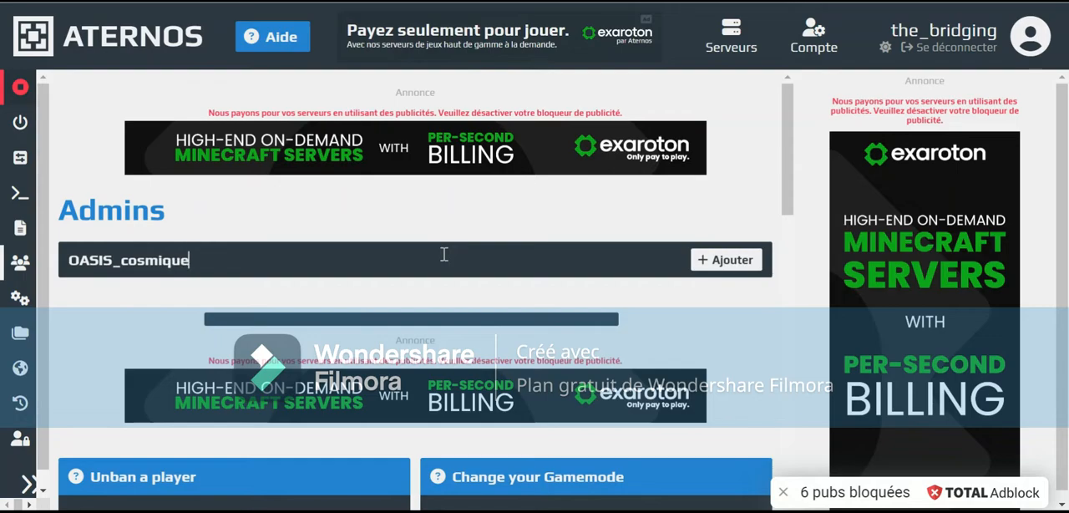
left_click(735, 260)
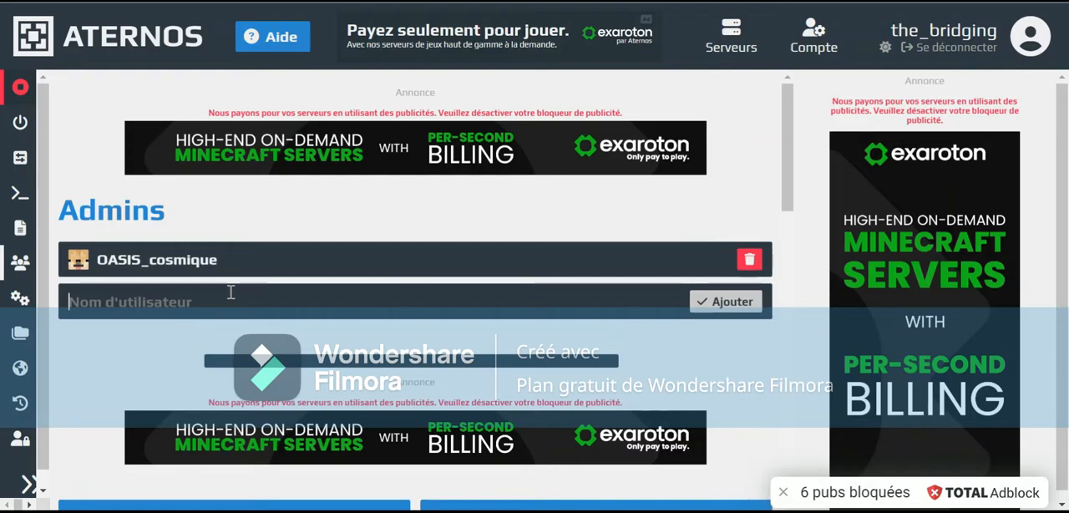
type("Jadasoe")
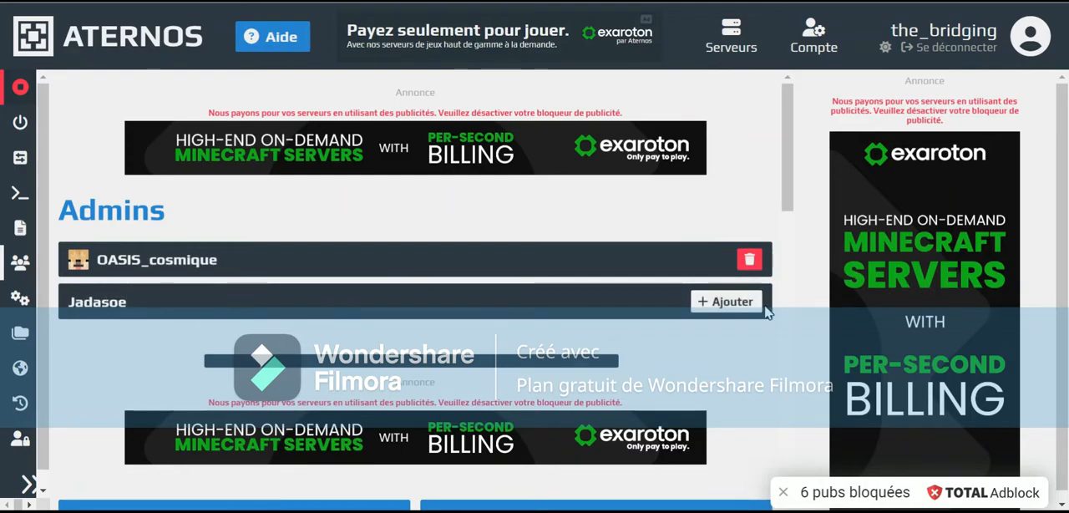
left_click(762, 309)
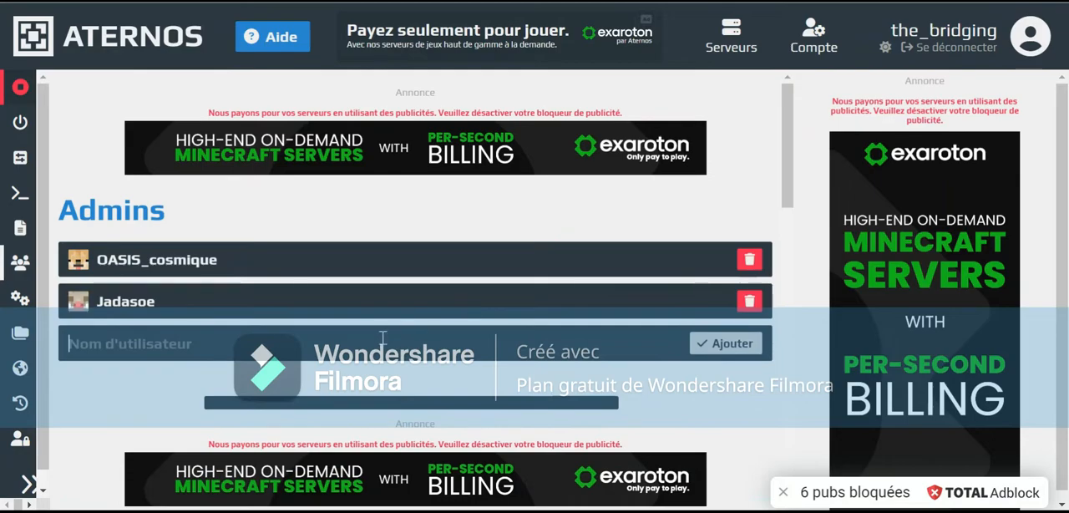
type("ninjaxxu")
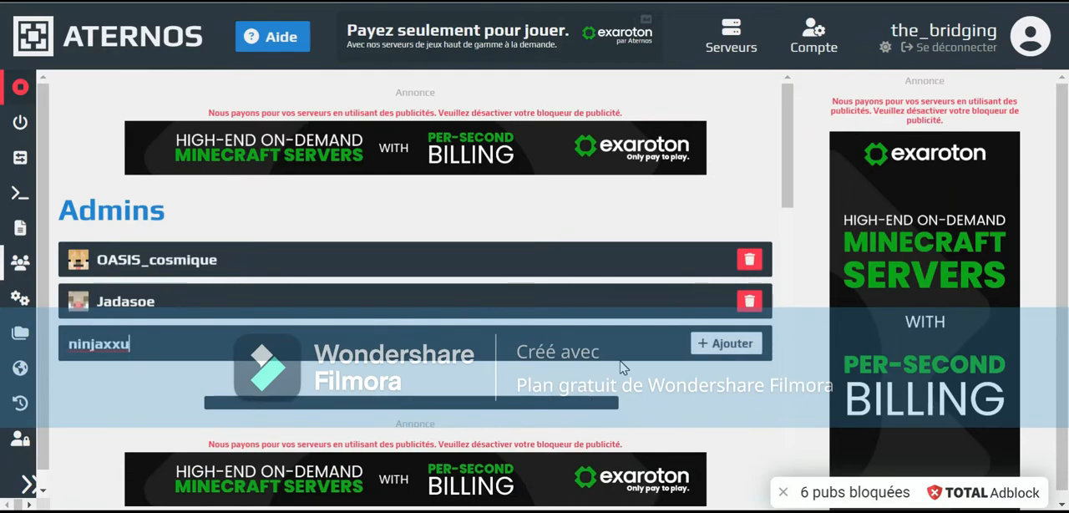
key("Return")
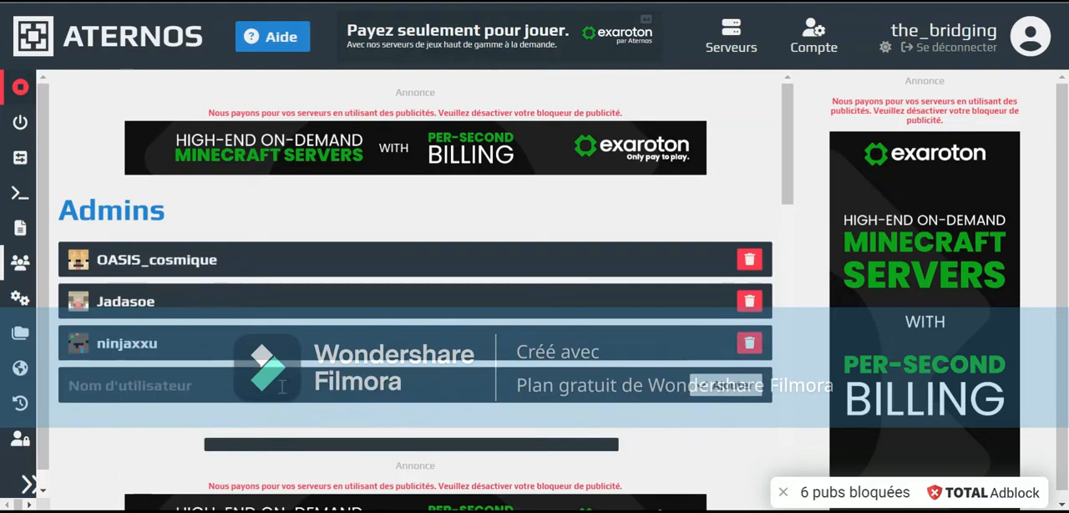
type("F")
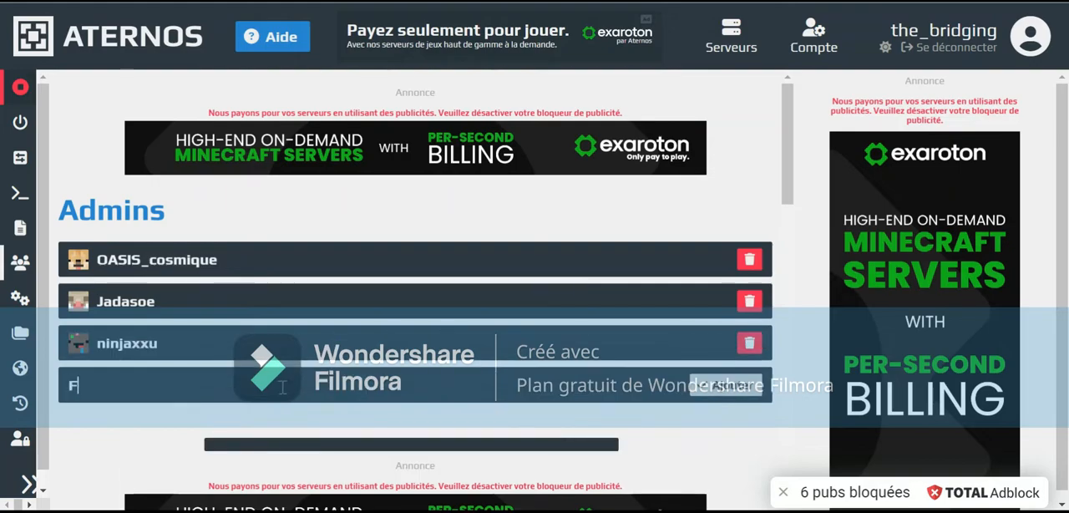
type("uzelll")
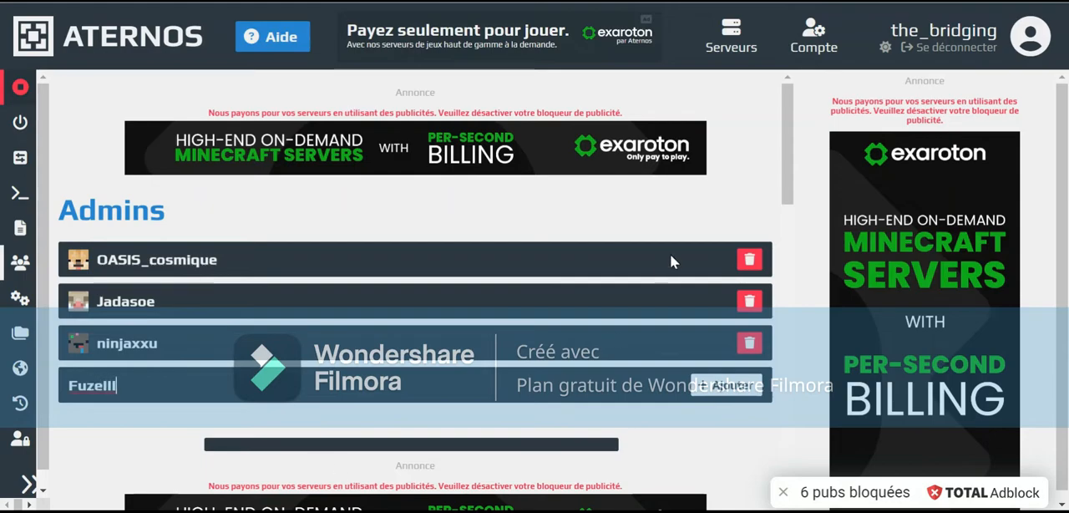
left_click(726, 386)
left_click(230, 420)
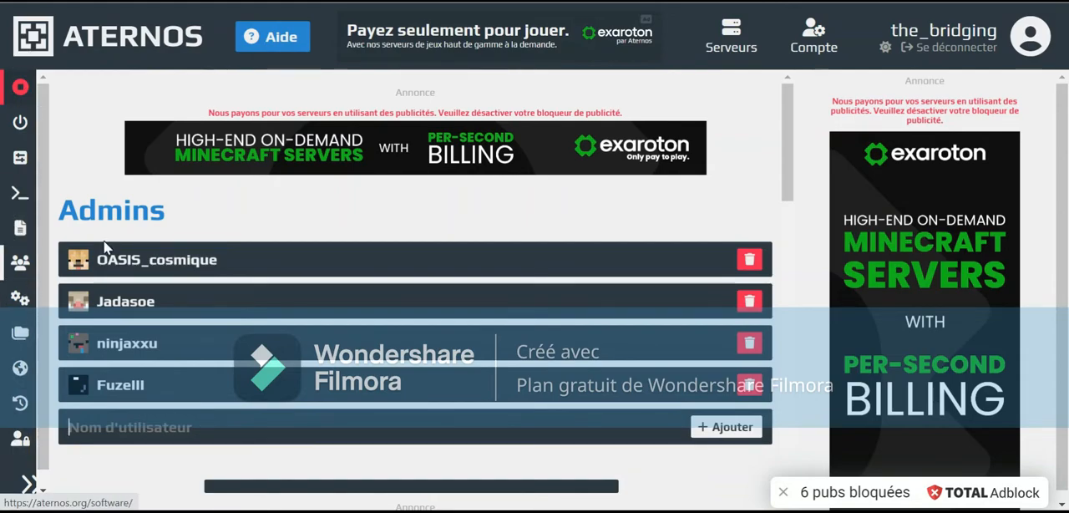
Open the server's software versions and examine the available Java Edition and Bedrock Edition types
left_click(26, 302)
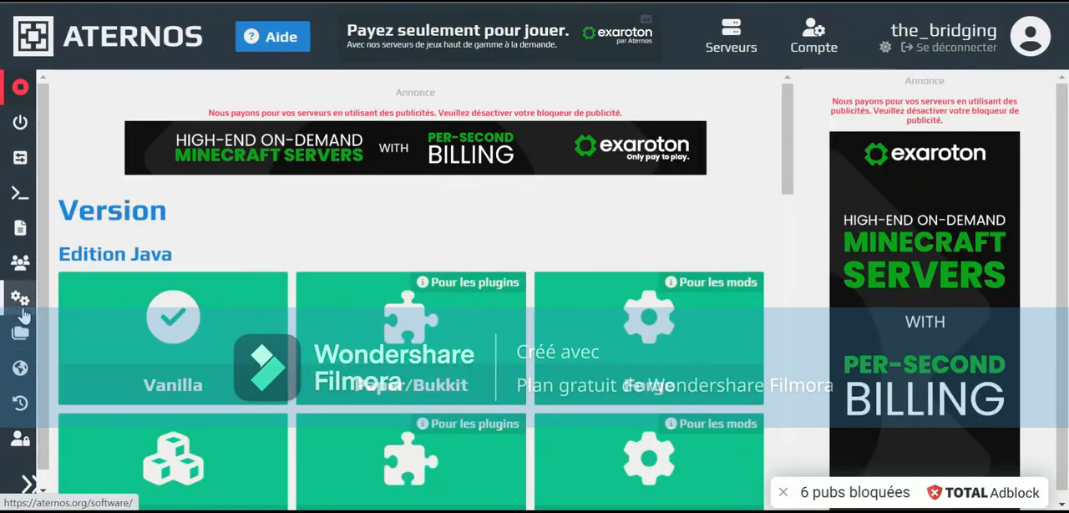
left_click_drag(77, 213, 210, 212)
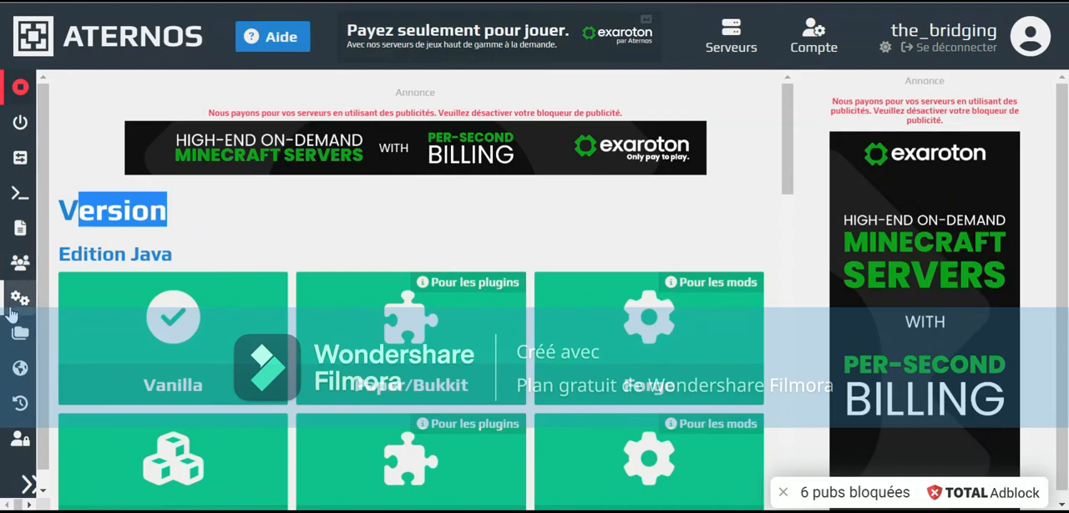
scroll(484, 244, "down", 2)
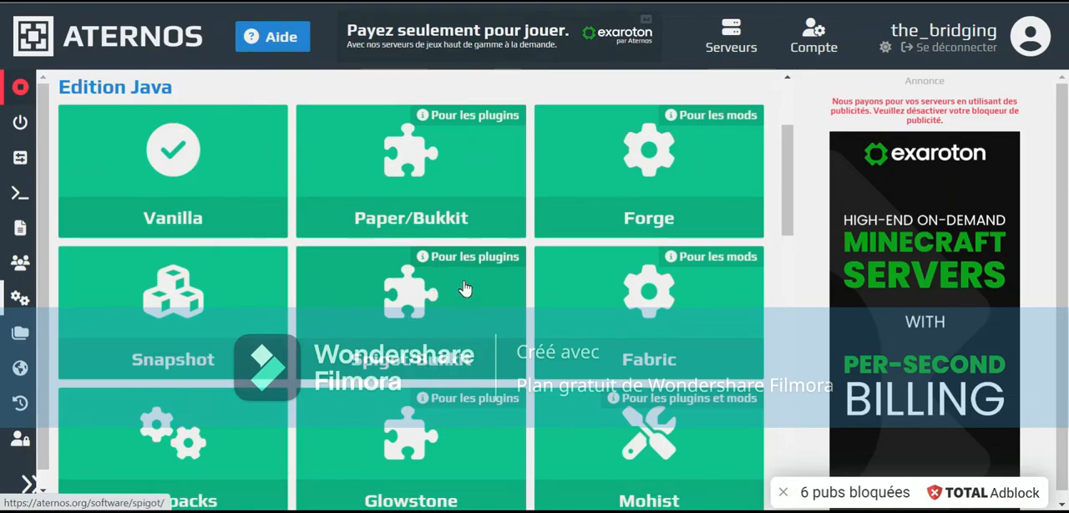
scroll(435, 382, "down", 1)
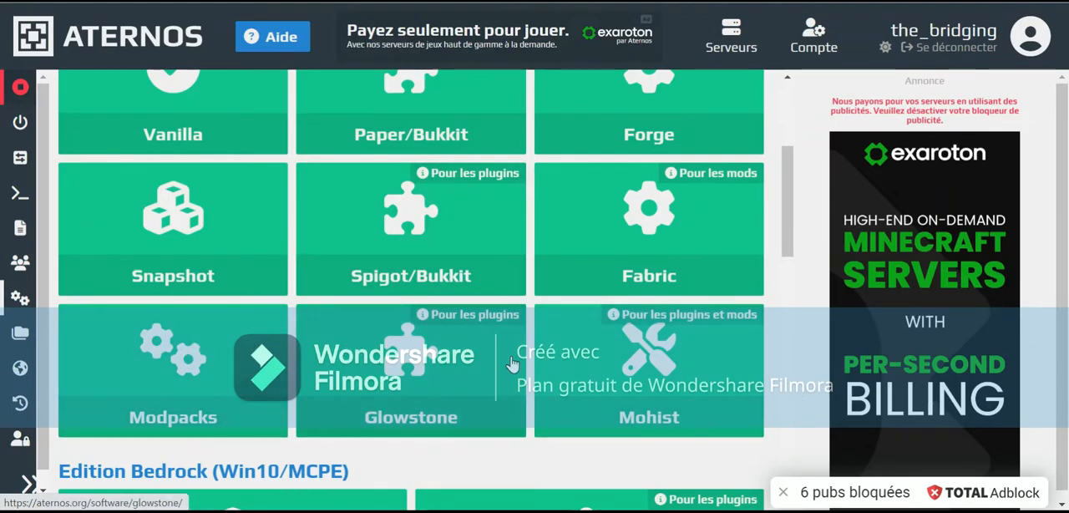
scroll(436, 345, "up", 2)
scroll(436, 345, "up", 1)
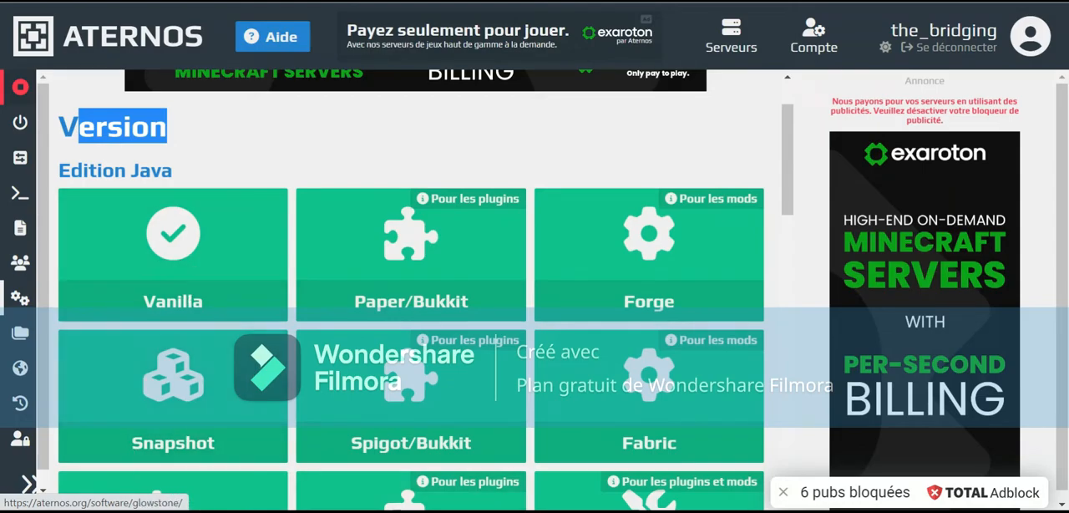
scroll(664, 322, "down", 1)
scroll(660, 322, "down", 3)
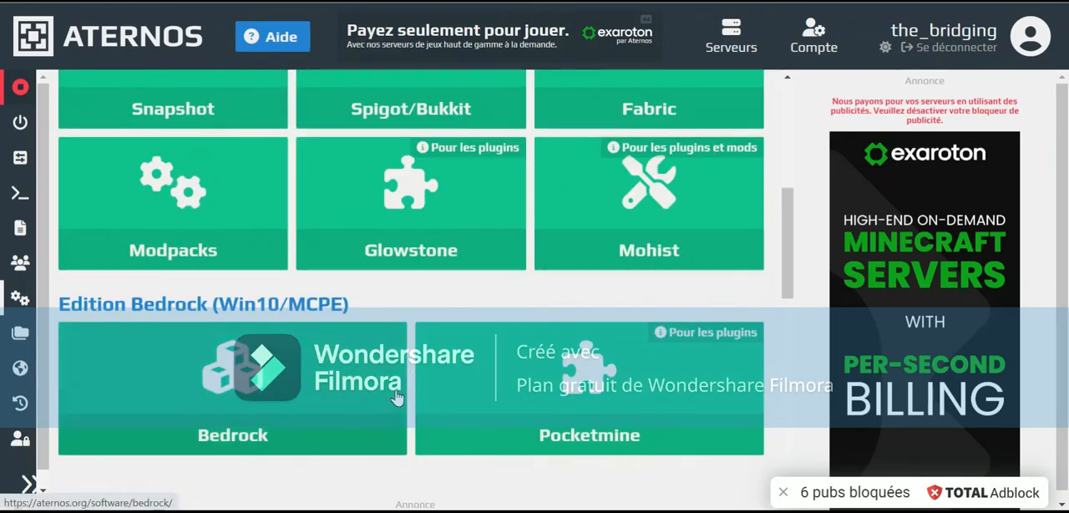
scroll(267, 439, "up", 1)
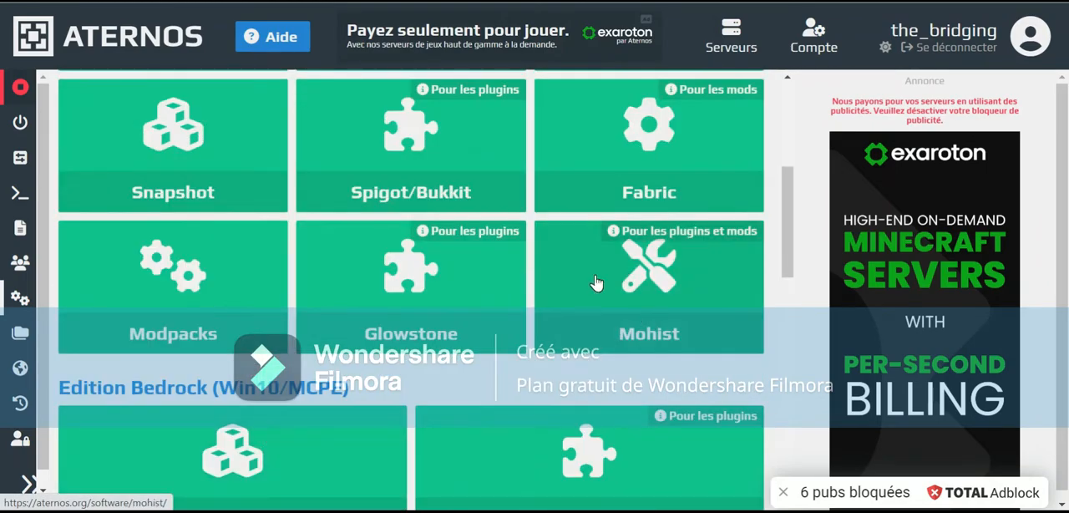
scroll(596, 281, "up", 1)
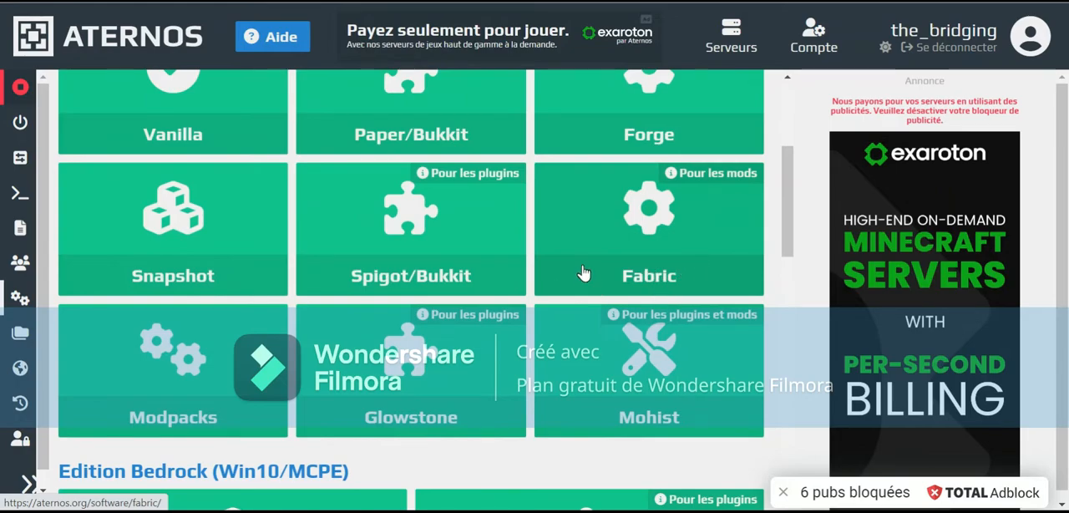
scroll(298, 434, "down", 3)
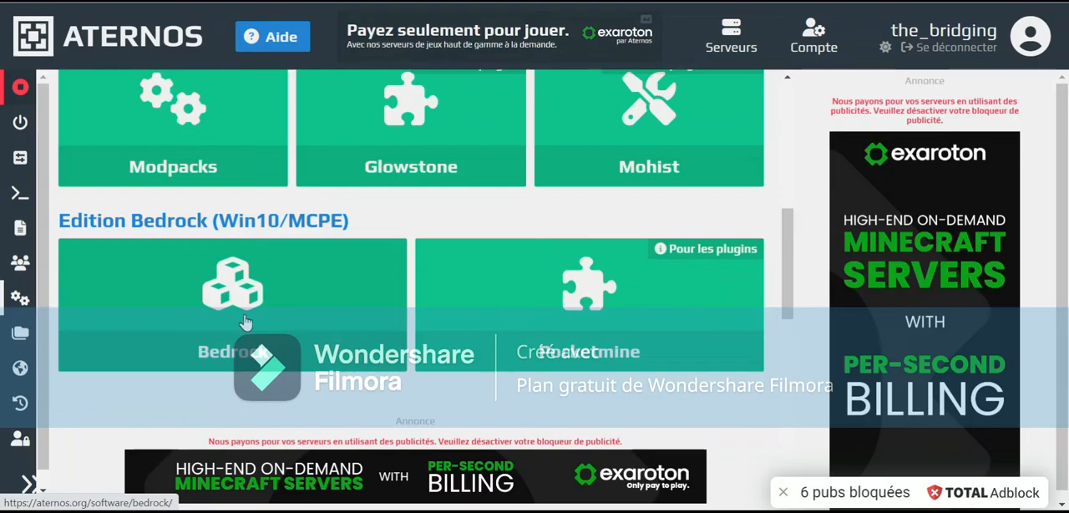
scroll(325, 393, "up", 4)
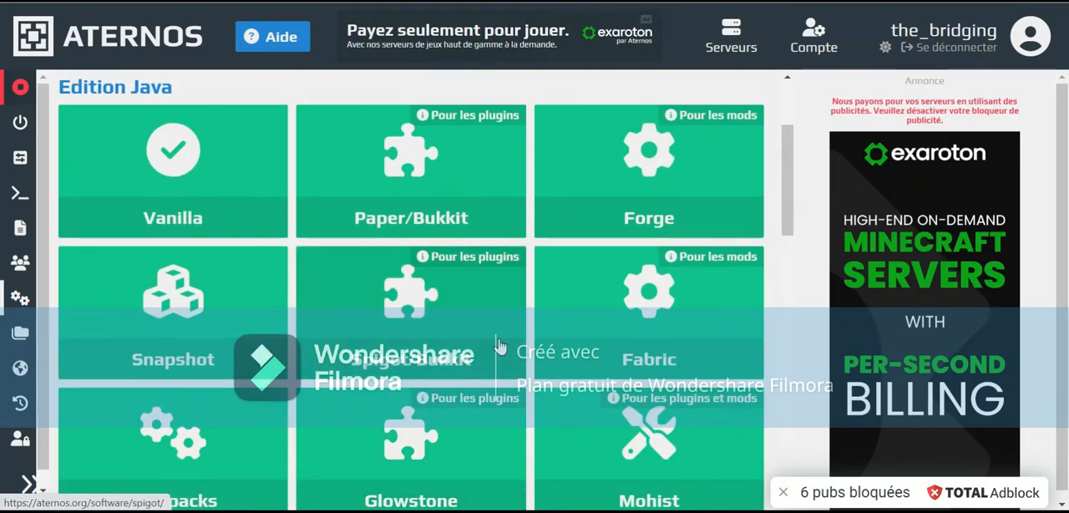
scroll(499, 346, "down", 4)
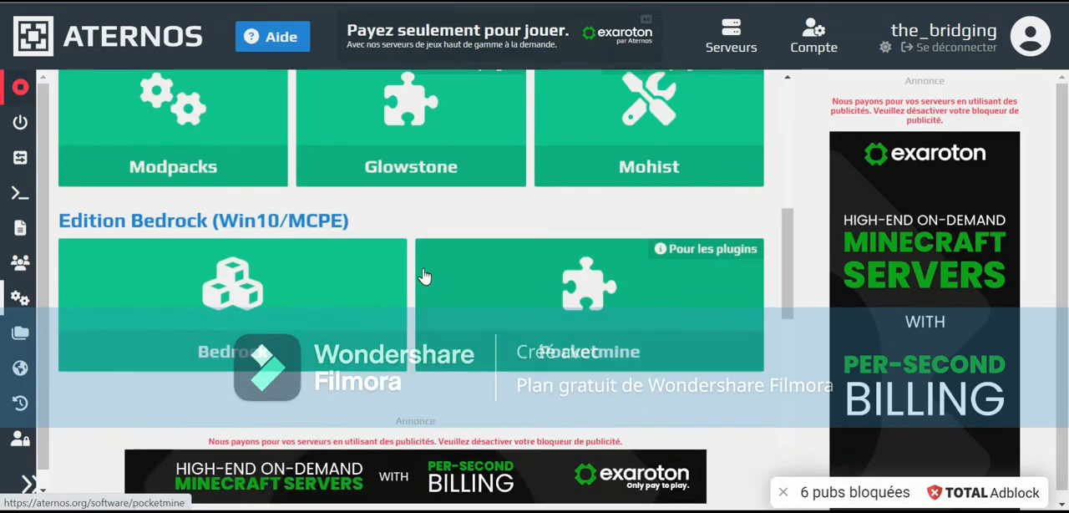
scroll(423, 276, "up", 3)
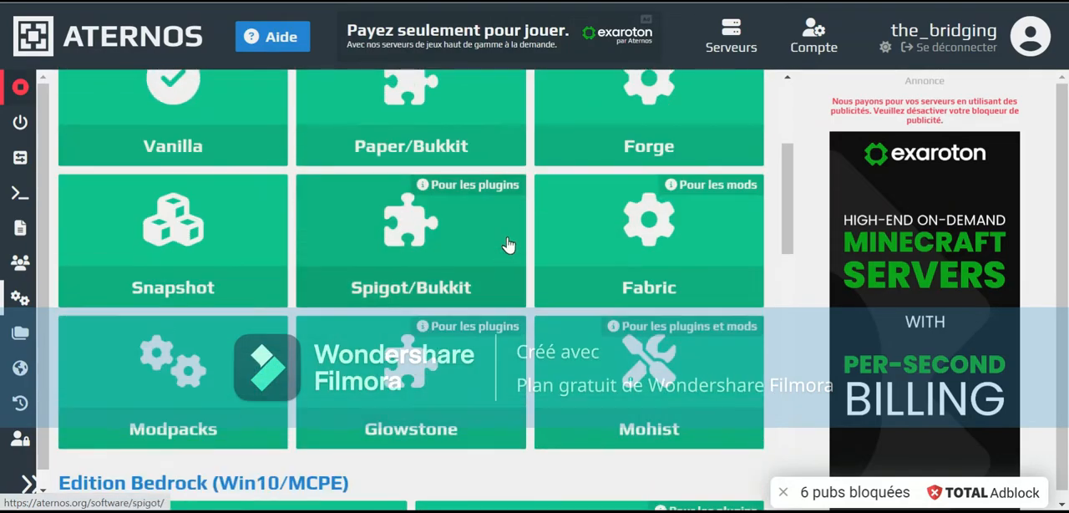
scroll(507, 244, "up", 2)
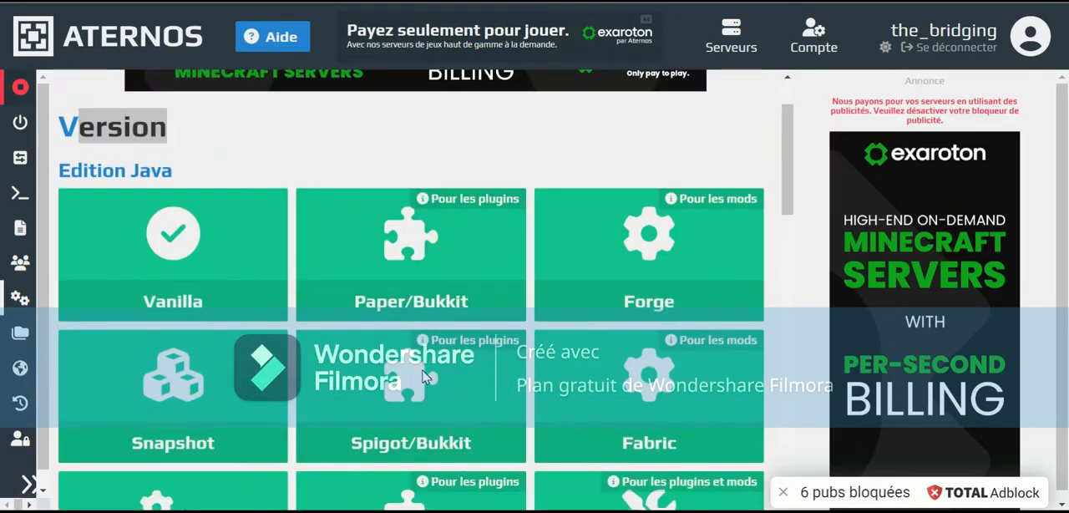
Install Spigot/Bukkit version 1.19.1 on the server, continuing with the ad blocker enabled
left_click(424, 375)
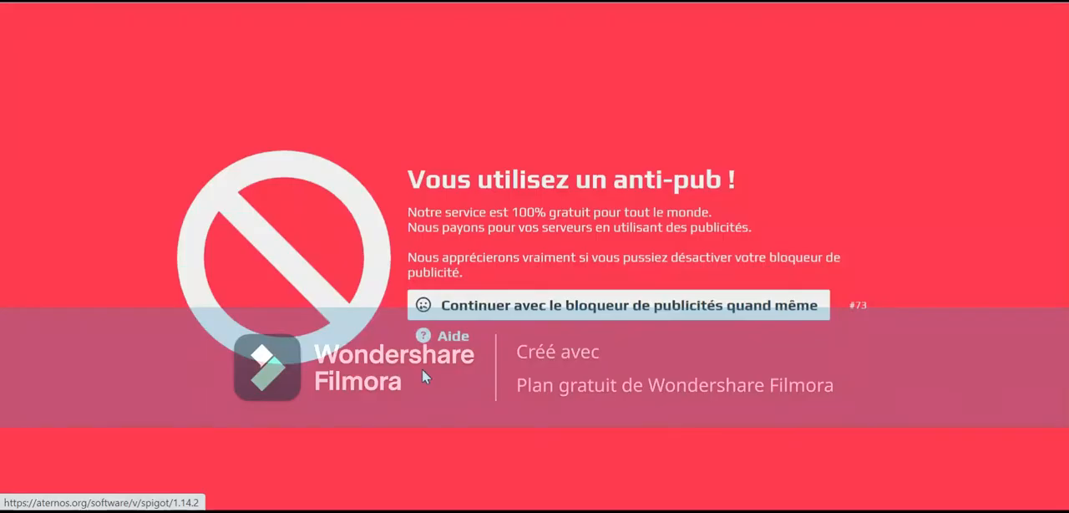
left_click(582, 304)
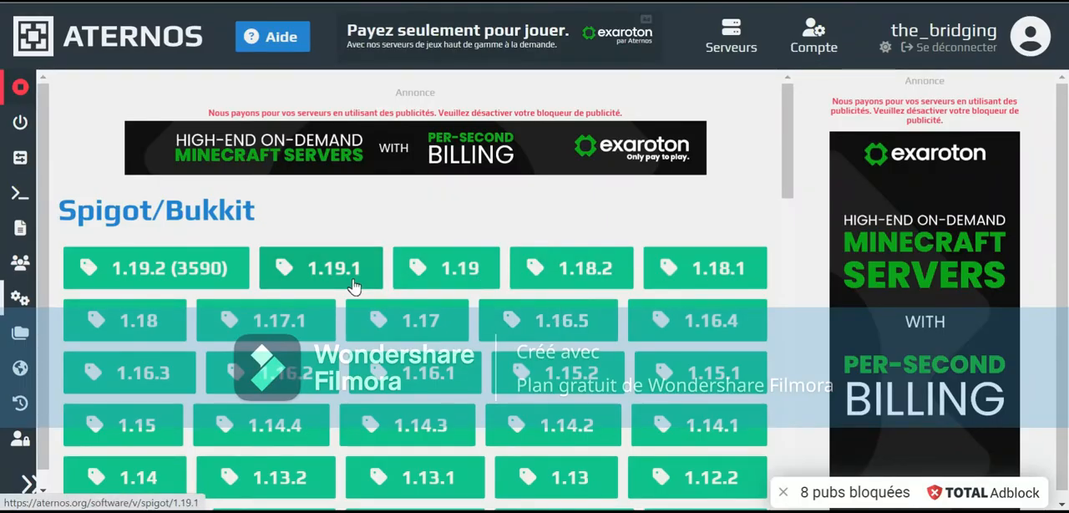
left_click(352, 284)
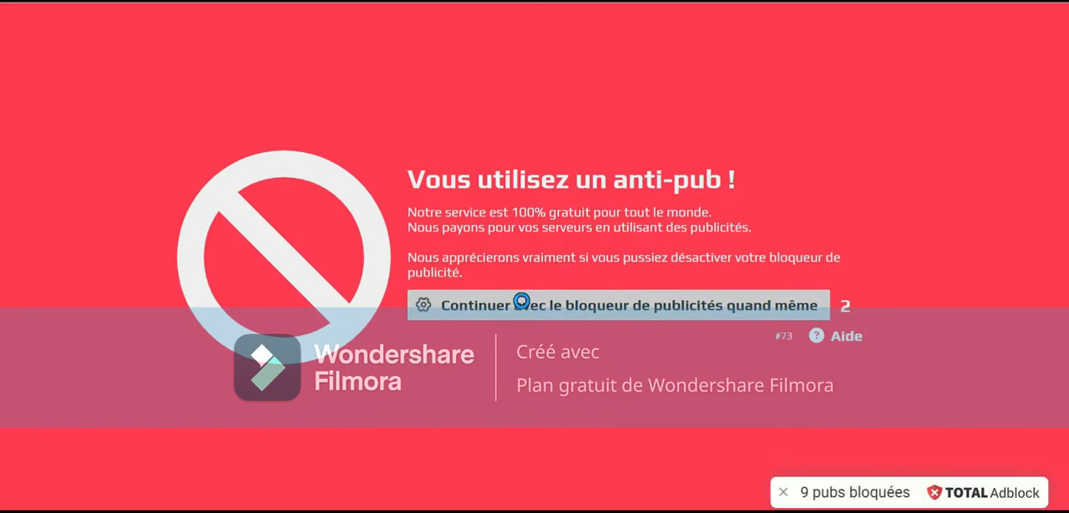
left_click(521, 302)
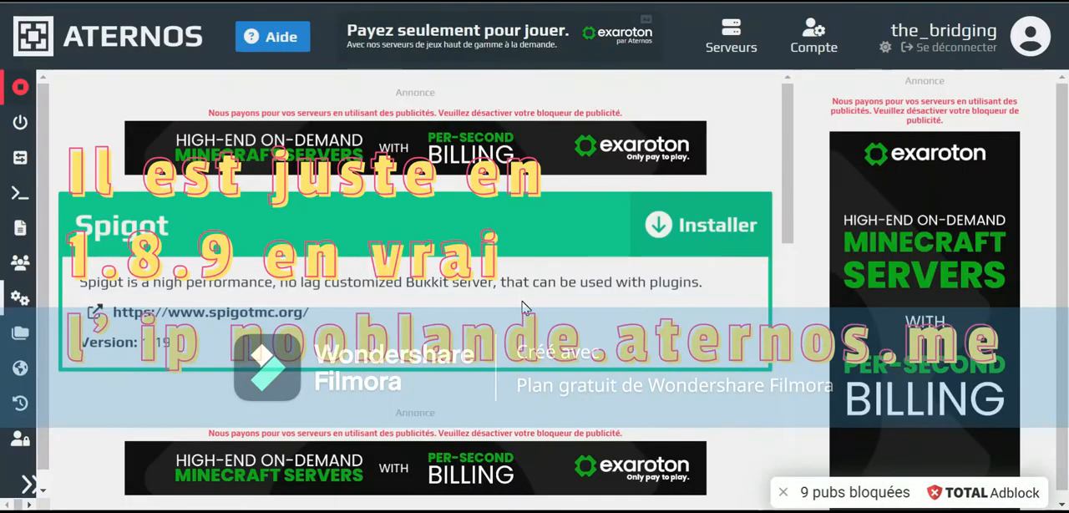
left_click(751, 247)
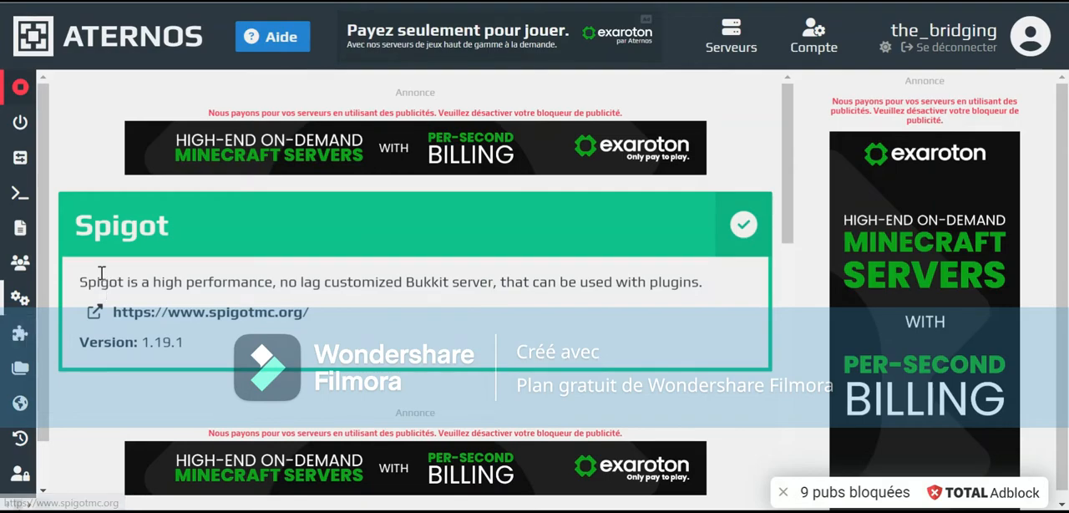
Open the WorldEdit for Bukkit page from the server's plugins, continuing with the ad blocker enabled
left_click(23, 334)
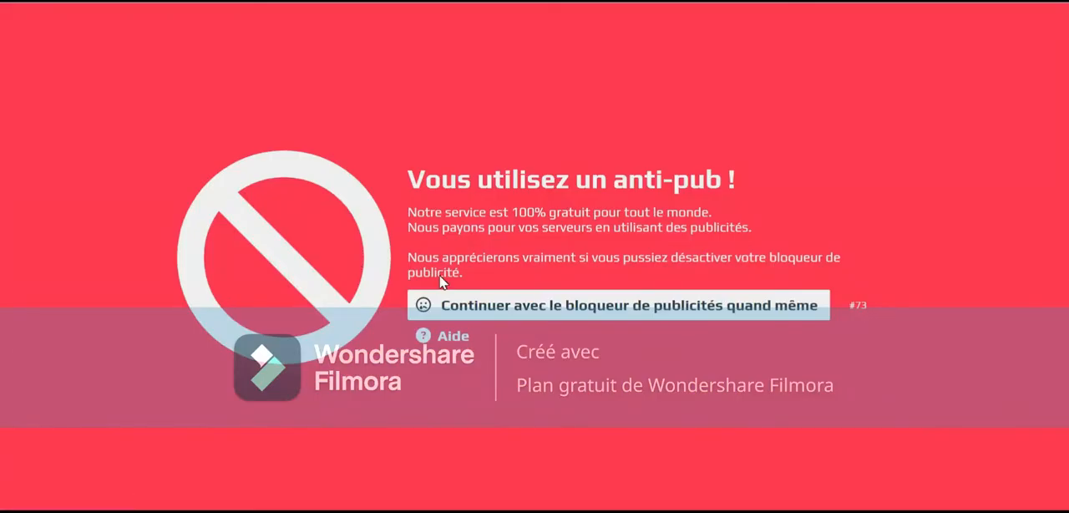
left_click(445, 293)
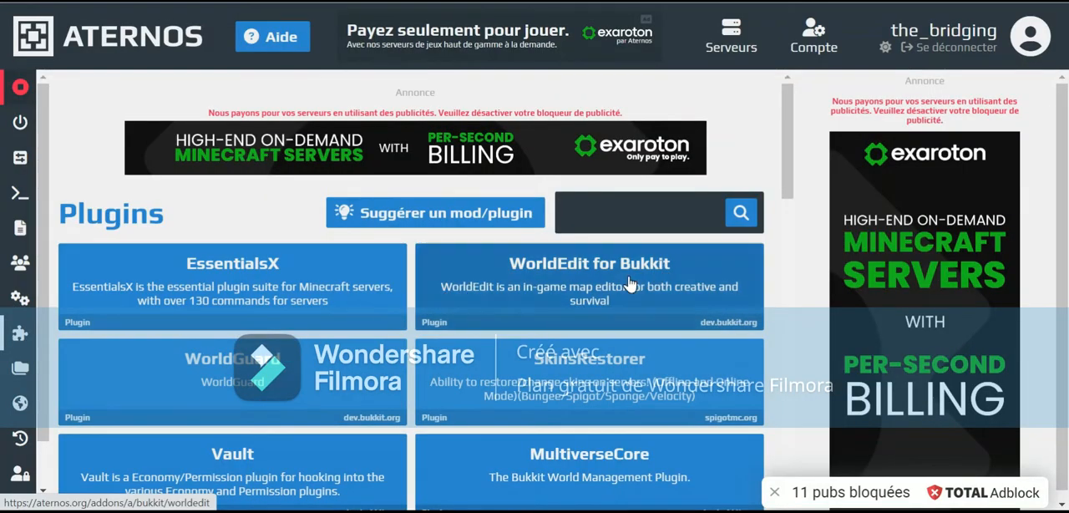
left_click(633, 277)
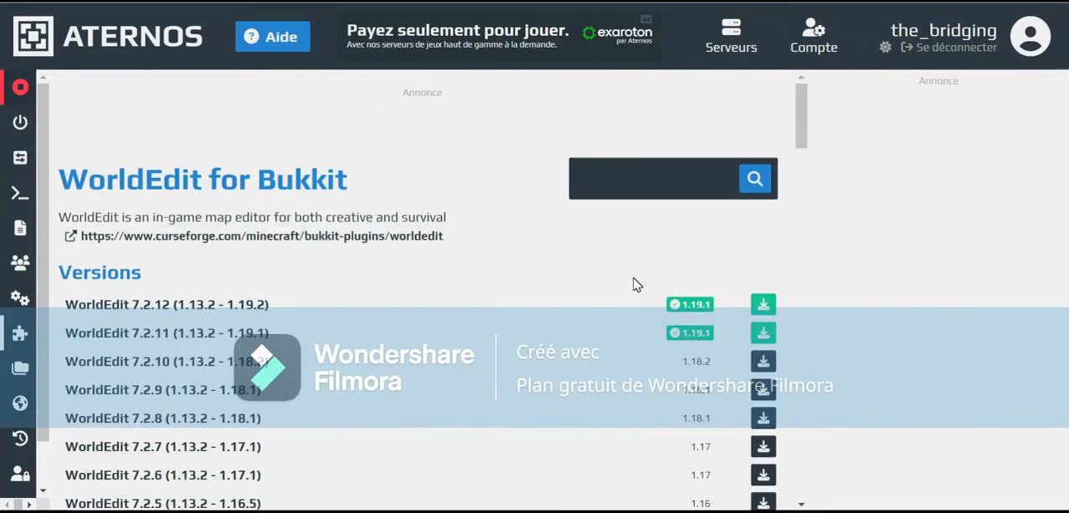
left_click(715, 299)
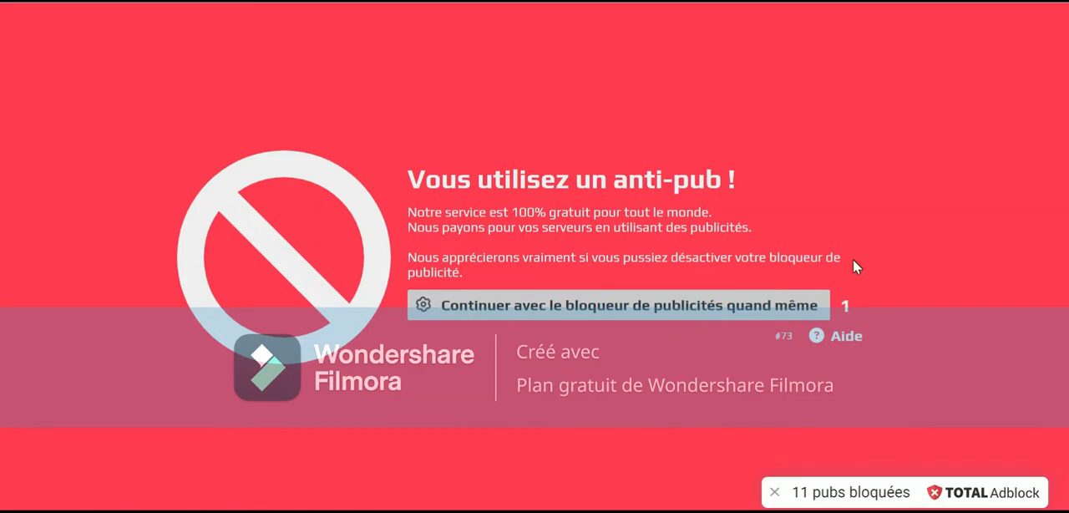
Install WorldEdit 7.2.11 (1.13.2 - 1.19.1) from the versions listed for WorldEdit for Bukkit
scroll(744, 304, "down", 1)
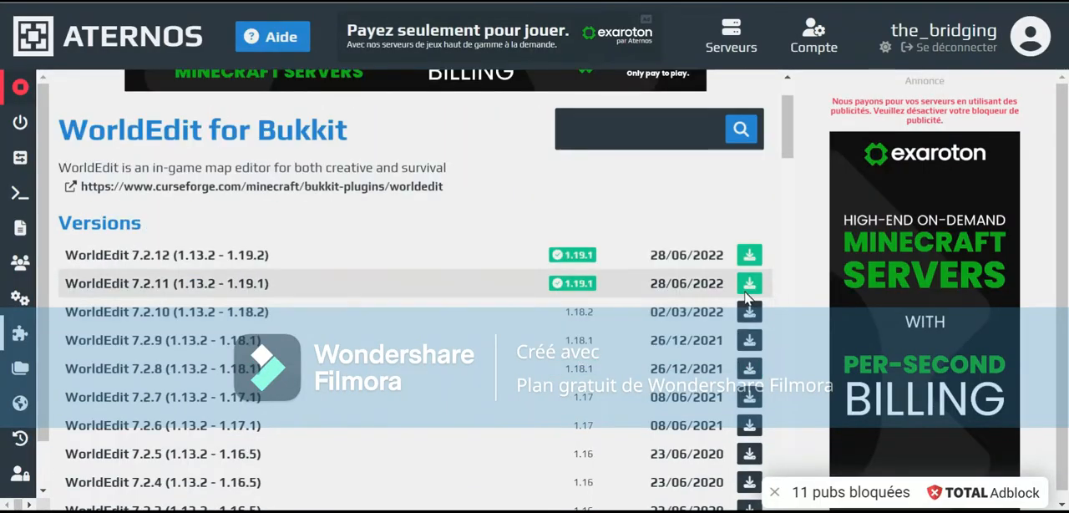
left_click(745, 279)
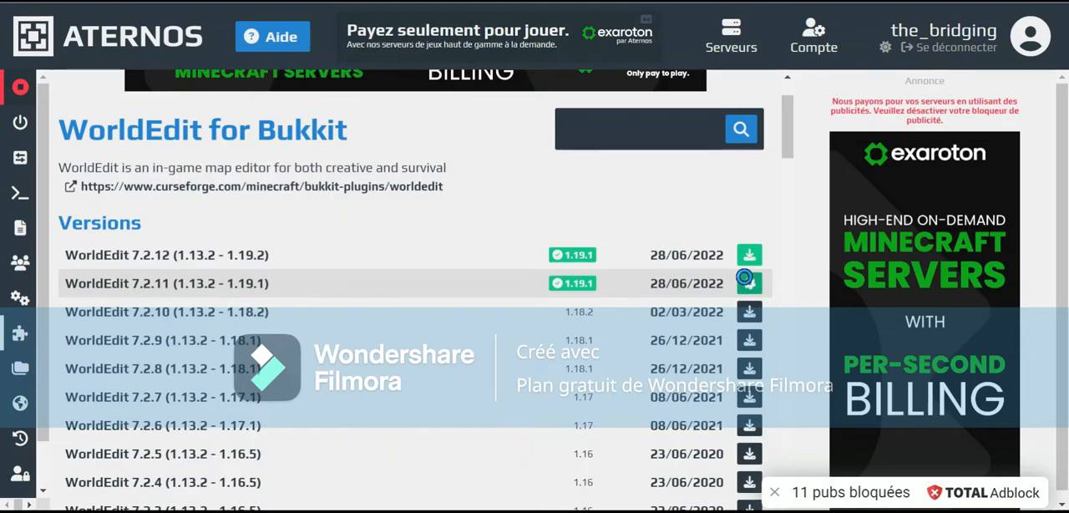
left_click_drag(227, 285, 264, 285)
left_click(293, 290)
scroll(342, 323, "down", 4)
scroll(351, 324, "up", 5)
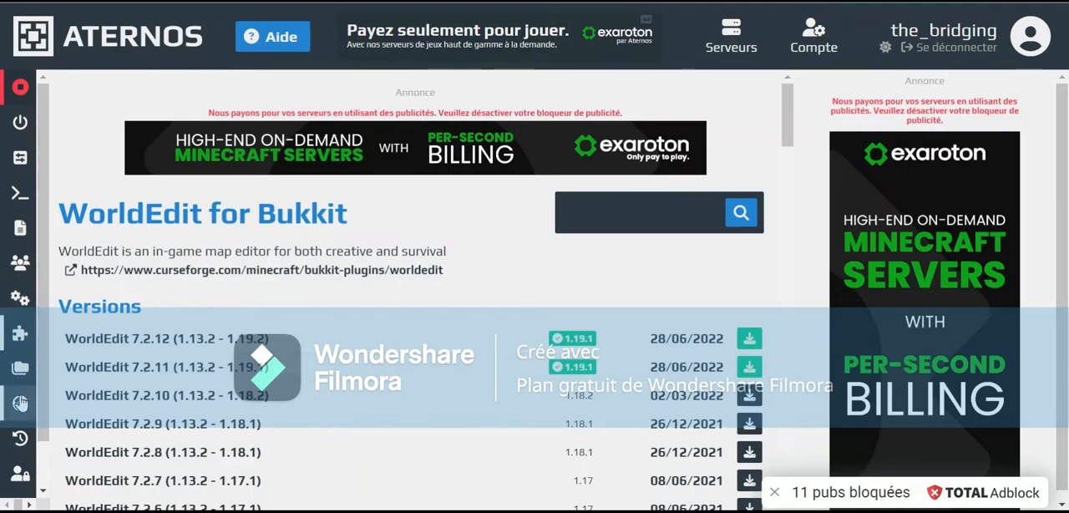
Open the server's plugins folder, continuing with the ad blocker enabled, and check for the WorldEdit jar file
left_click(19, 371)
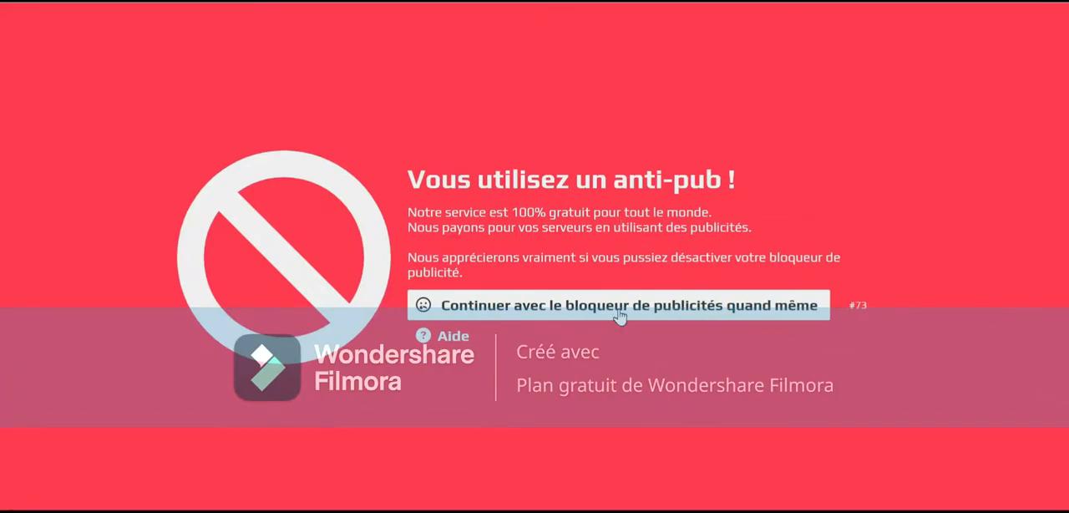
left_click(618, 311)
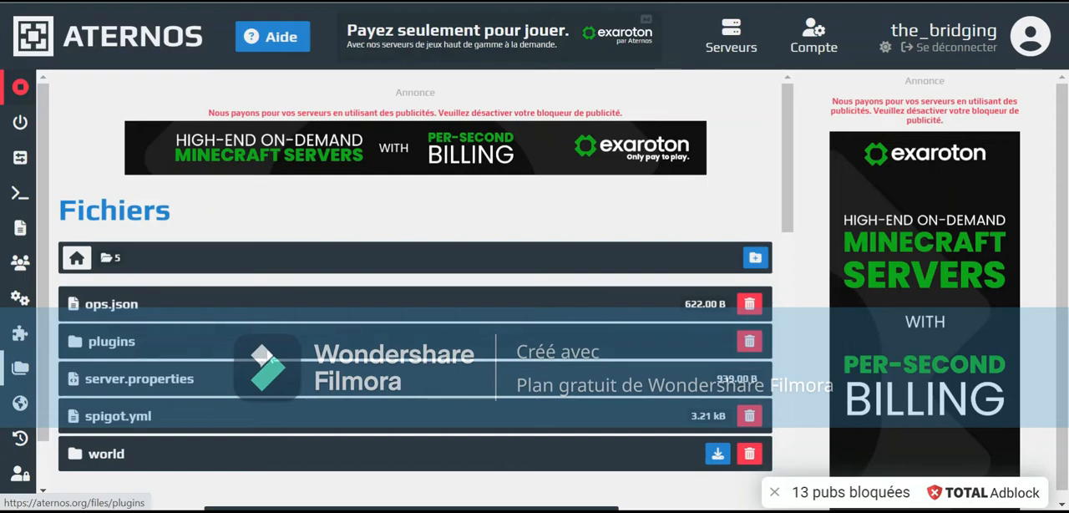
left_click(112, 342)
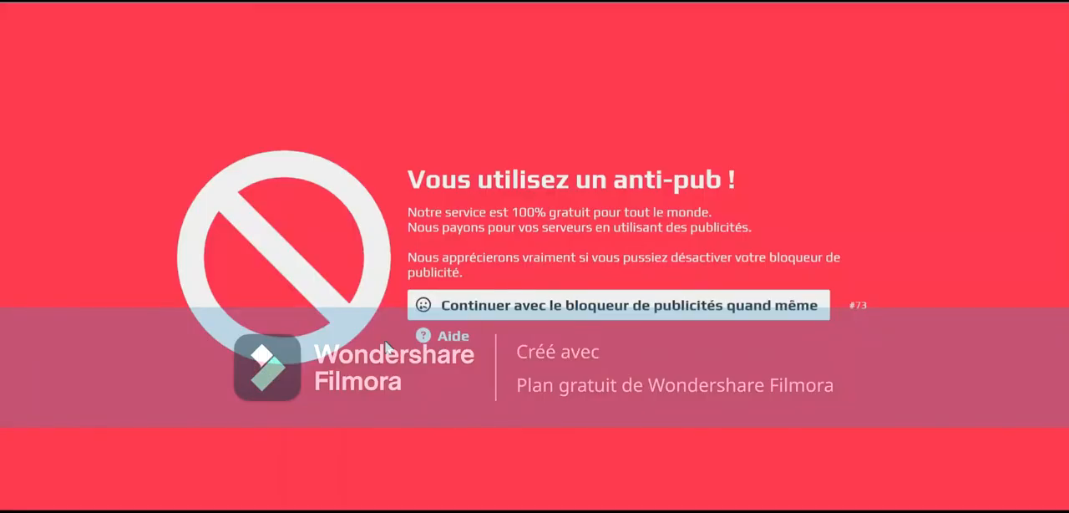
left_click(499, 295)
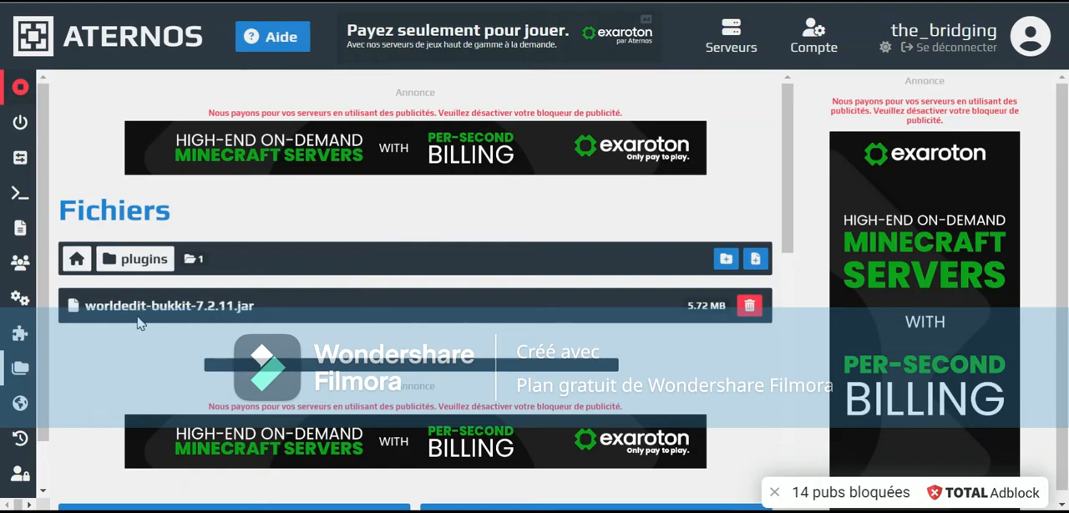
left_click_drag(91, 310, 174, 324)
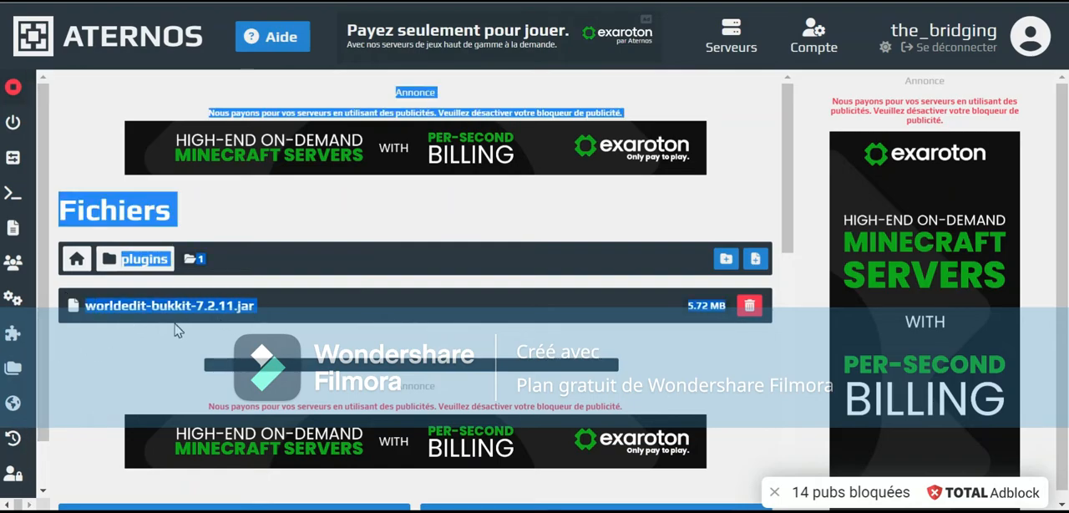
left_click(101, 388)
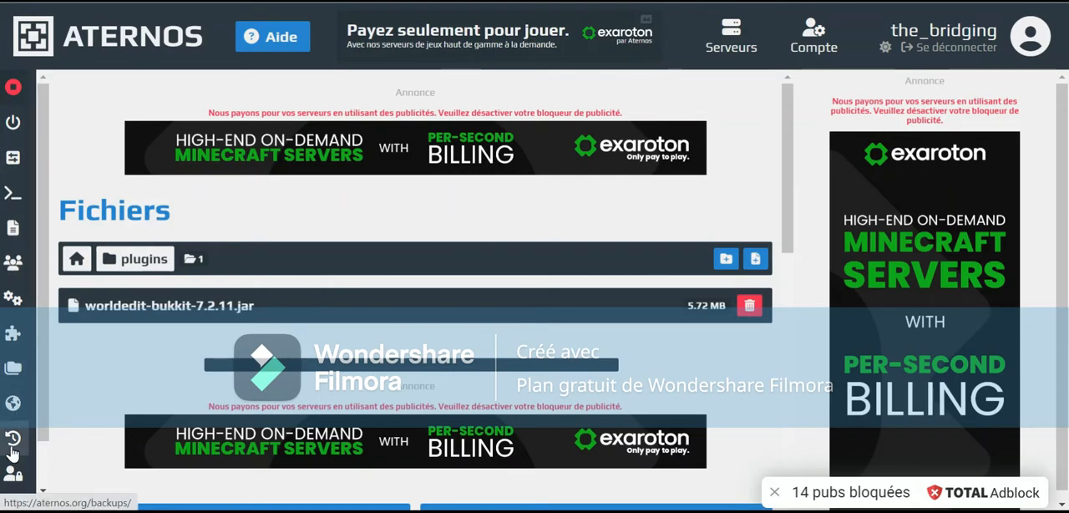
Open the server's worlds, continuing with the ad blocker enabled, and examine the world generation options without generating a world
left_click(13, 406)
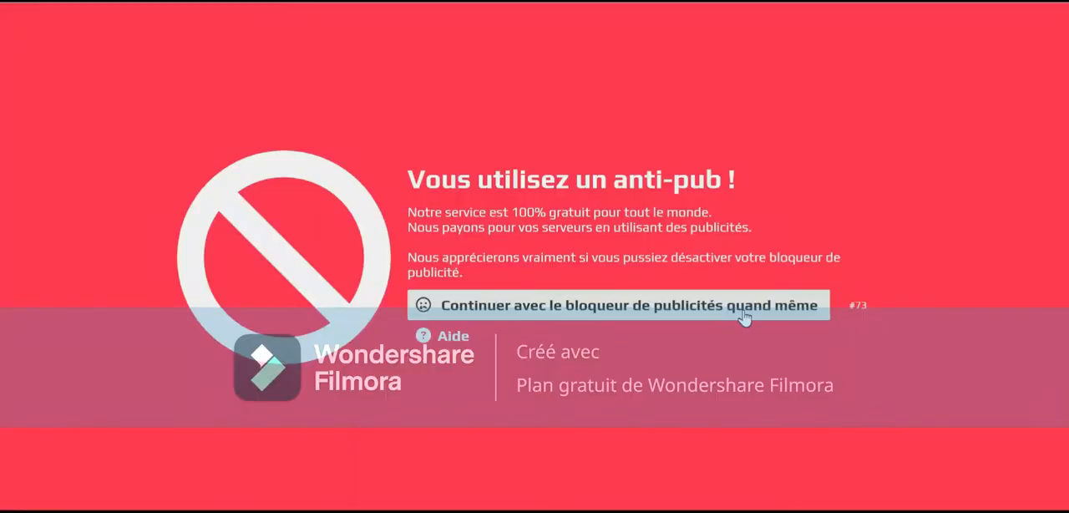
left_click(732, 304)
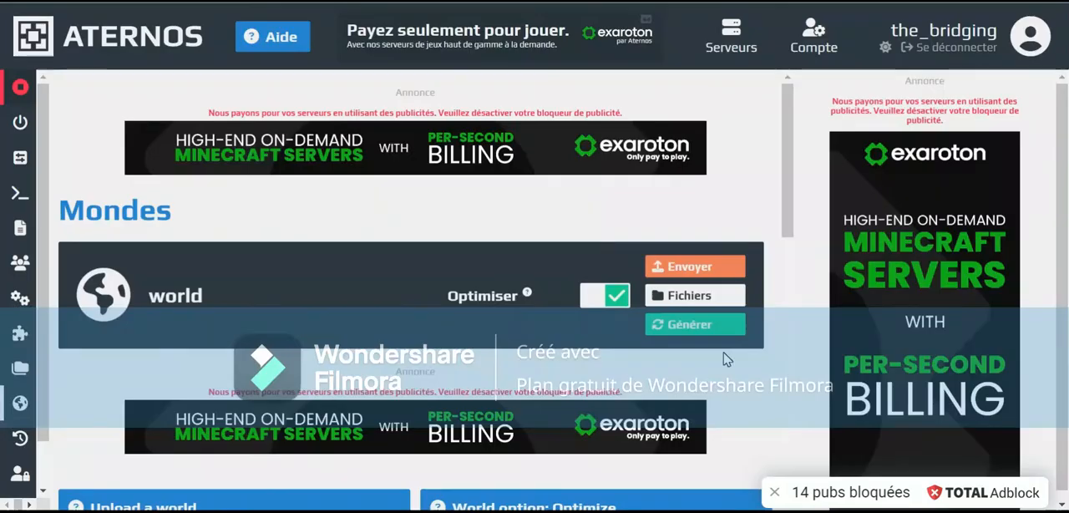
left_click(695, 326)
scroll(652, 250, "down", 3)
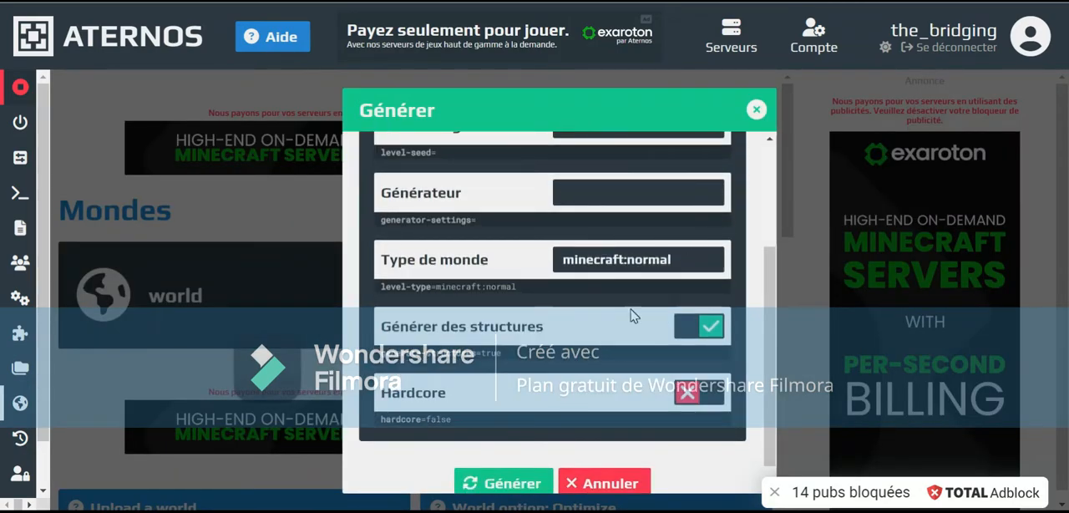
left_click(756, 110)
scroll(597, 257, "down", 3)
scroll(596, 257, "up", 3)
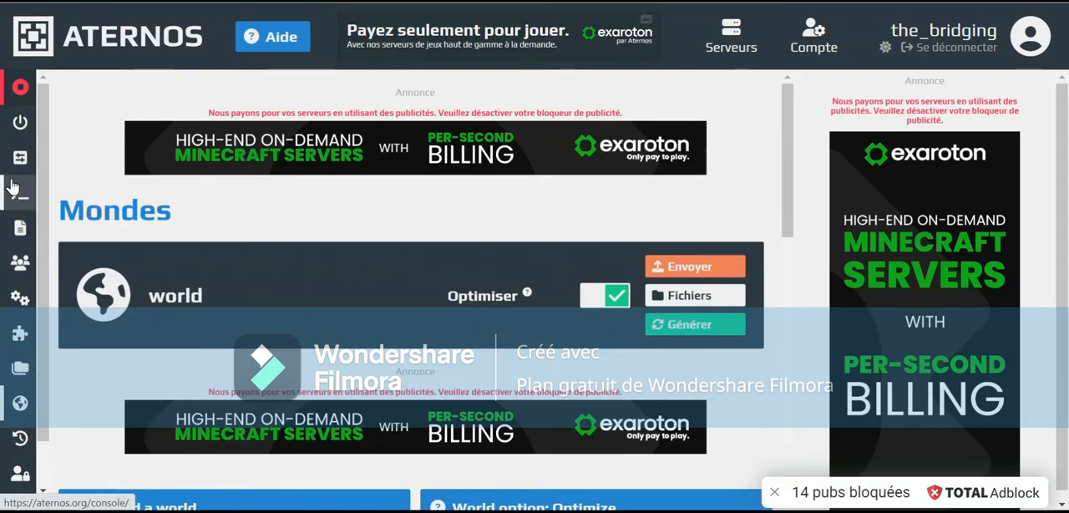
Start the server from its main page, accept the Minecraft EULA and dismiss the browser's notification request
left_click(20, 125)
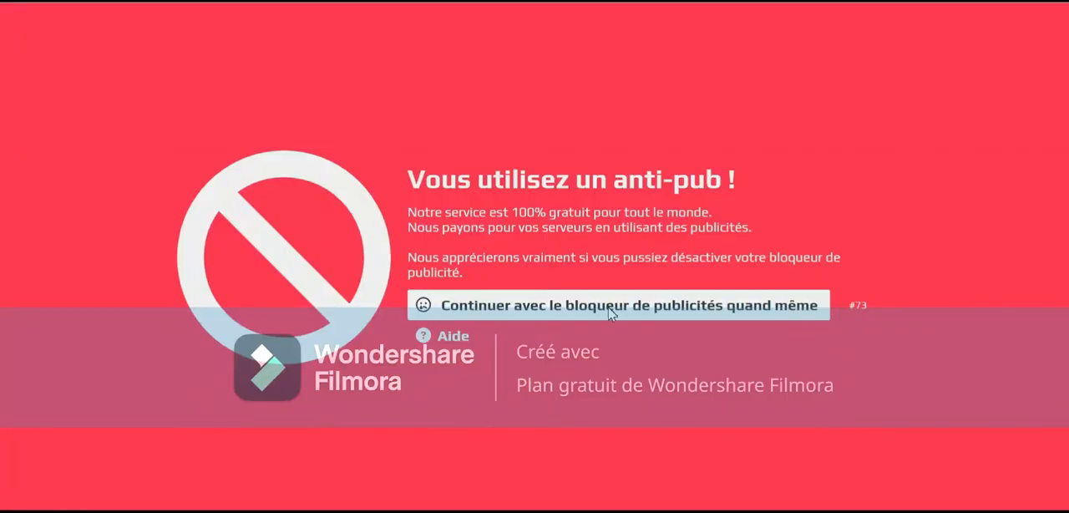
left_click(610, 306)
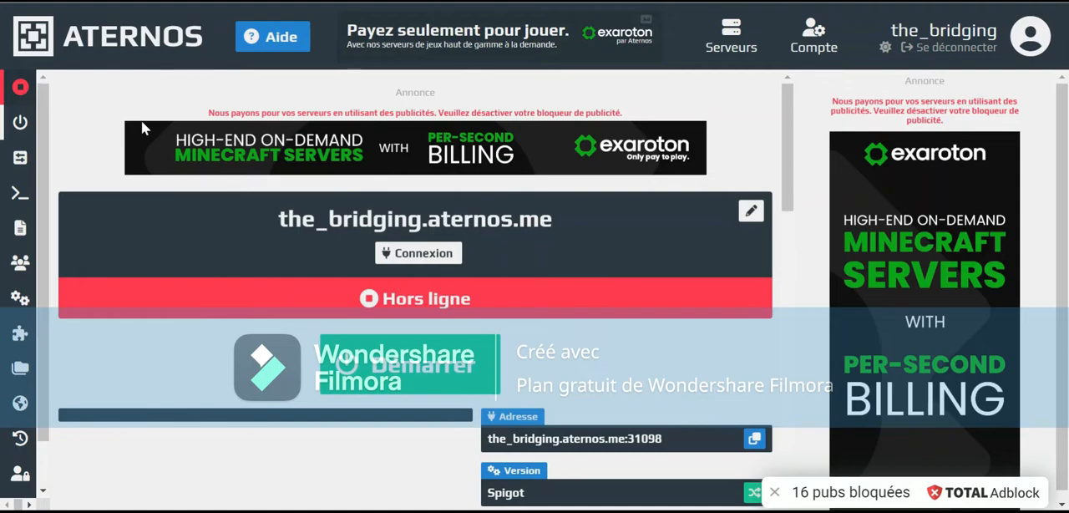
scroll(346, 251, "down", 2)
left_click(345, 204)
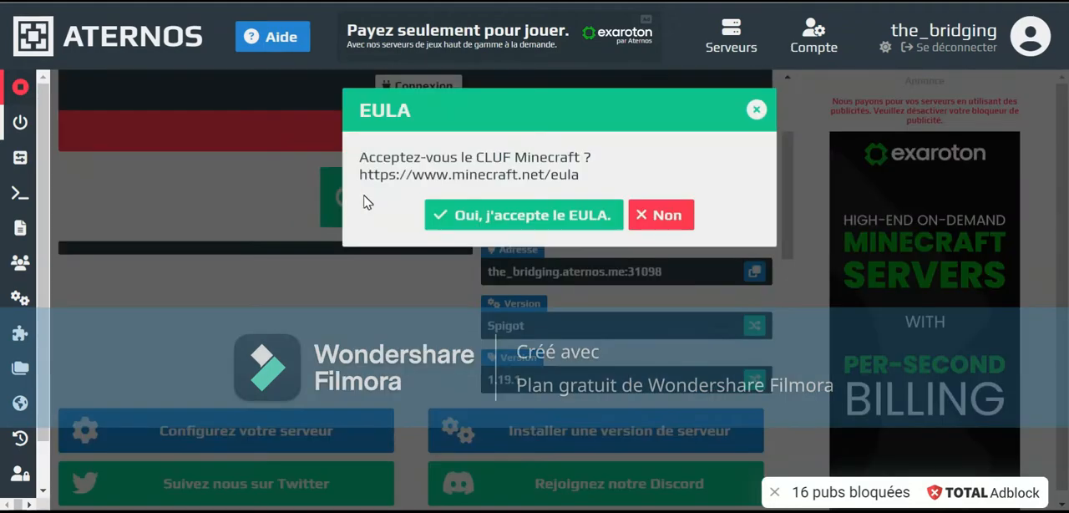
left_click(438, 210)
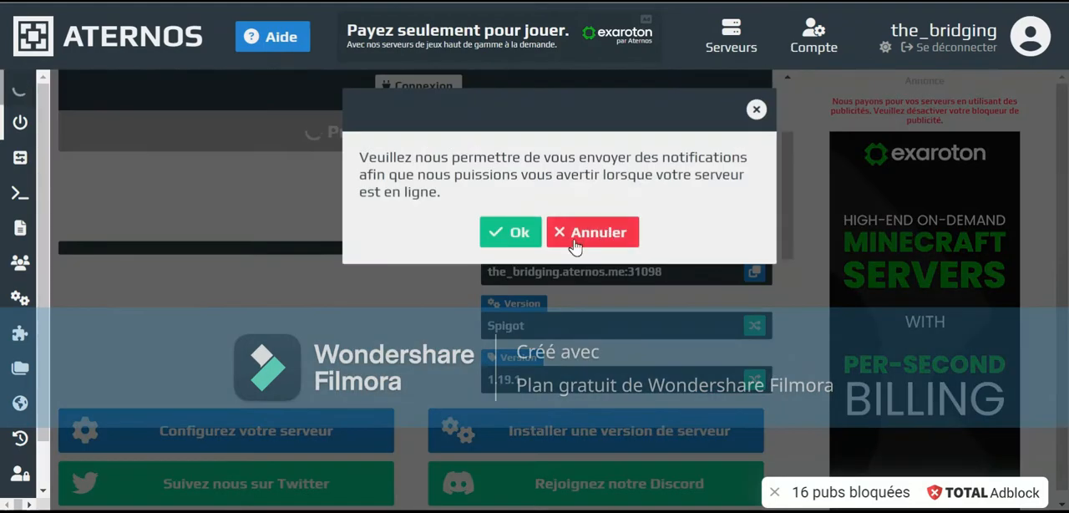
left_click(503, 232)
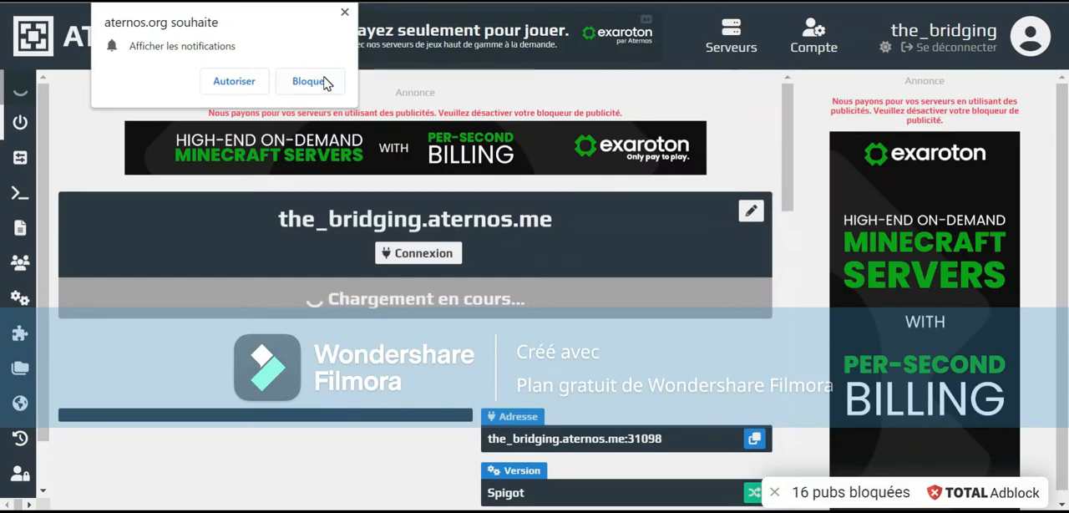
left_click(344, 12)
left_click_drag(279, 289, 460, 279)
left_click(482, 328)
left_click(367, 376)
left_click(559, 282)
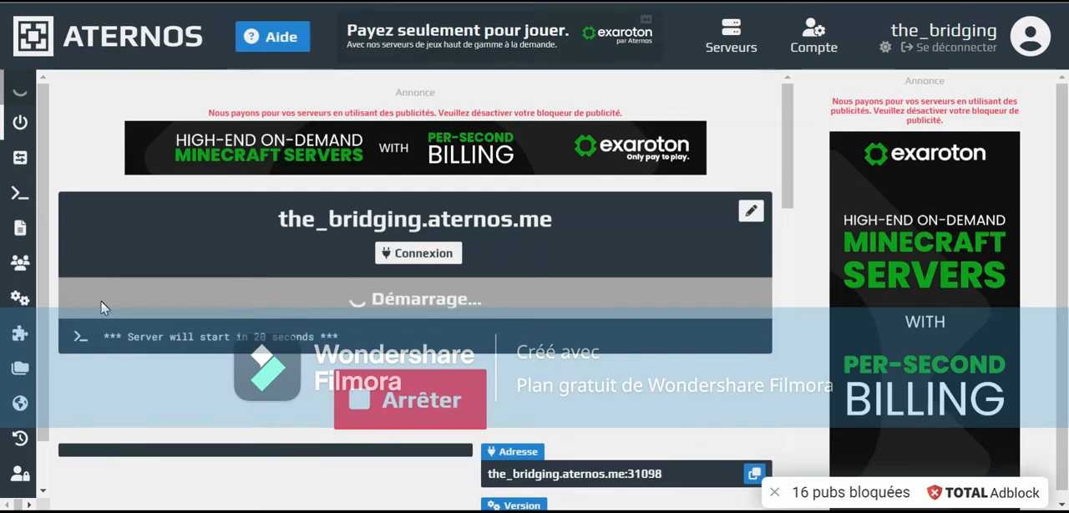
left_click_drag(262, 334, 273, 335)
left_click(230, 371)
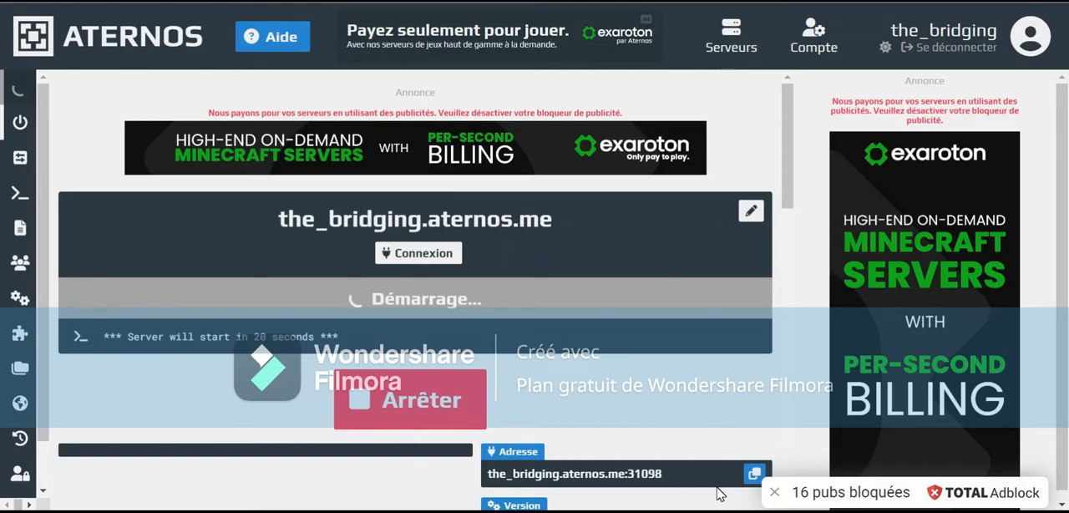
Switch to Minecraft 1.19.1, refresh the multiplayer server list and return to the Aternos server page
key("alt+Tab")
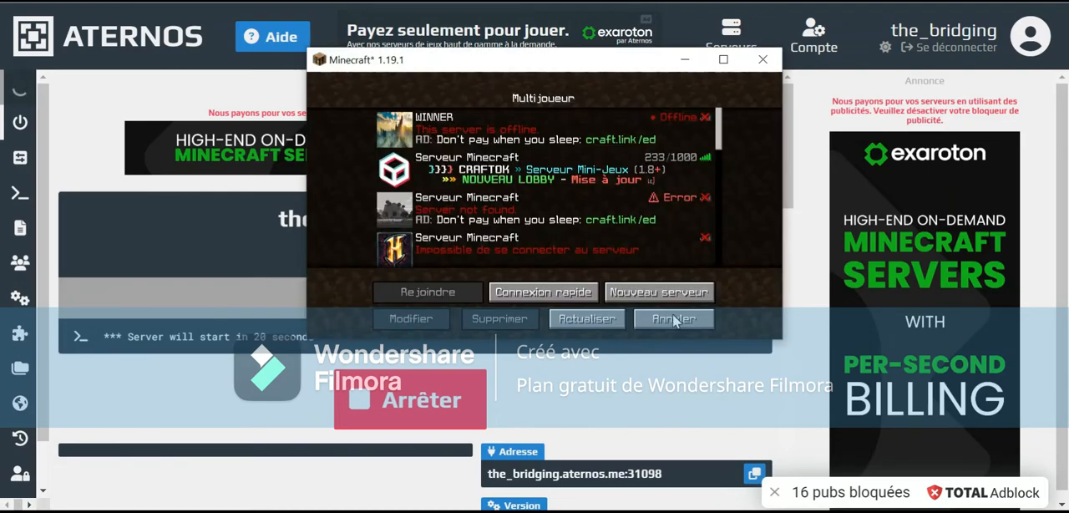
left_click(610, 319)
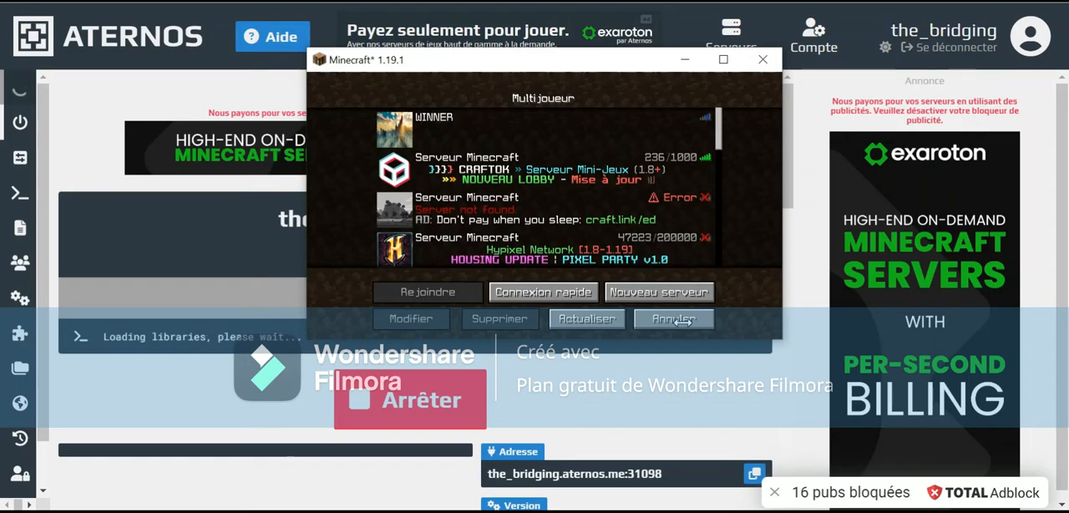
left_click(763, 59)
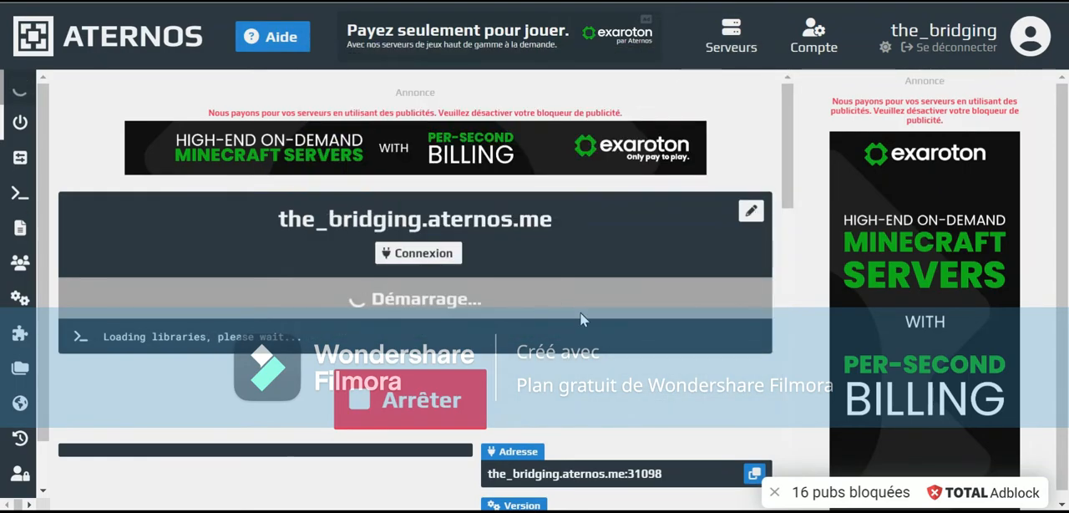
Copy the server's address and enter the_bridging.aternos.me as a new multiplayer server's address in Minecraft, setting the game window aside
left_click_drag(568, 213, 274, 229)
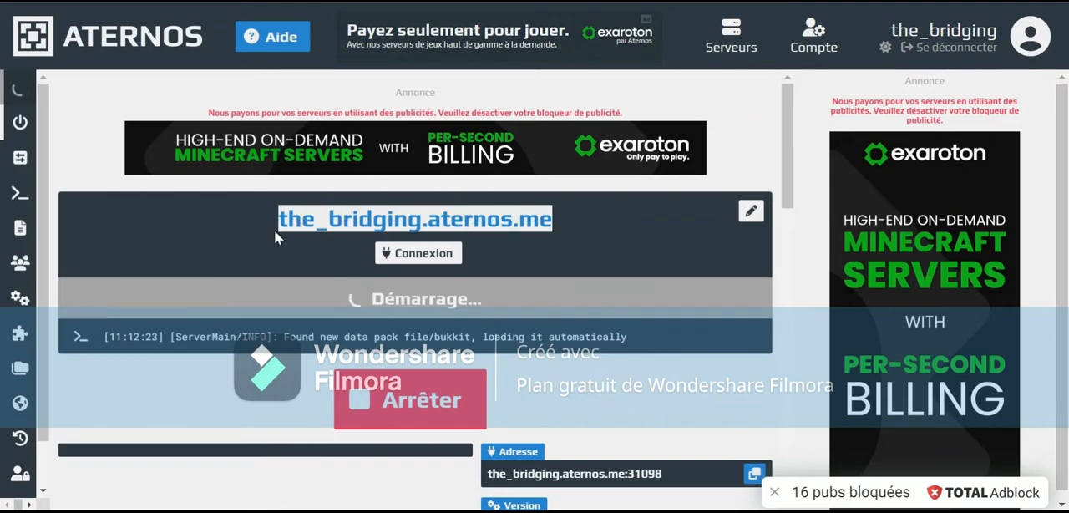
key("alt+Tab")
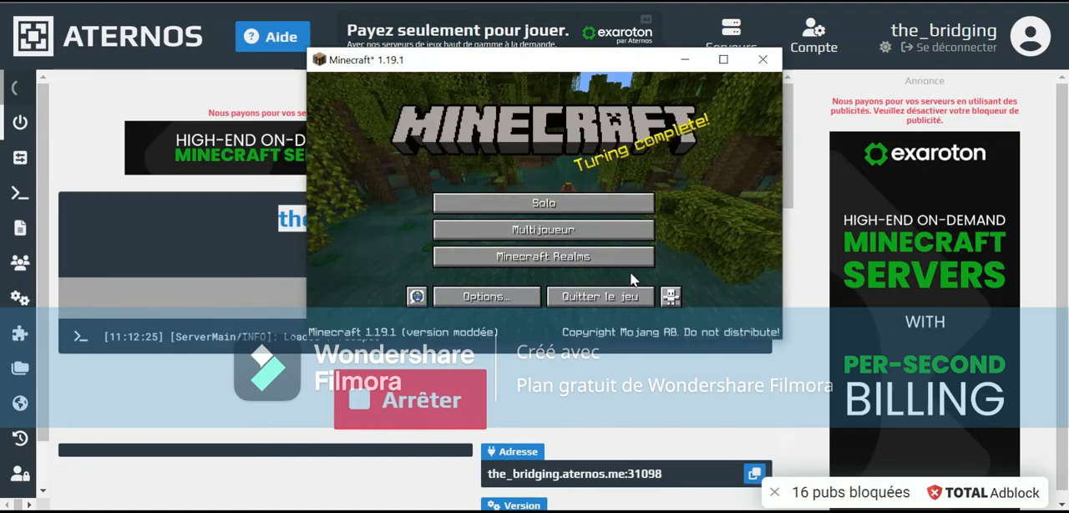
left_click(614, 235)
left_click(639, 288)
left_click(566, 210)
type("the_bridging.aternos.me")
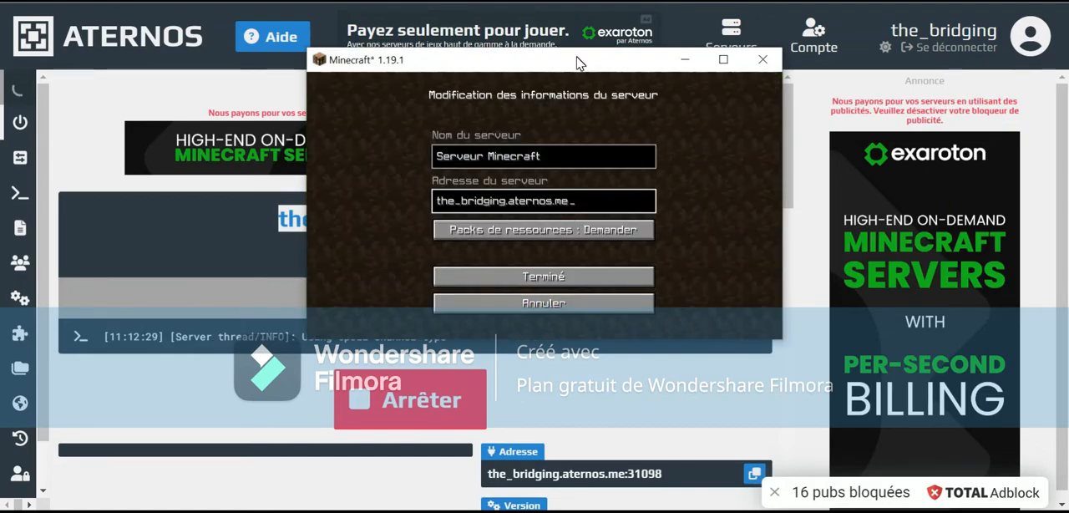
left_click_drag(580, 63, 777, 279)
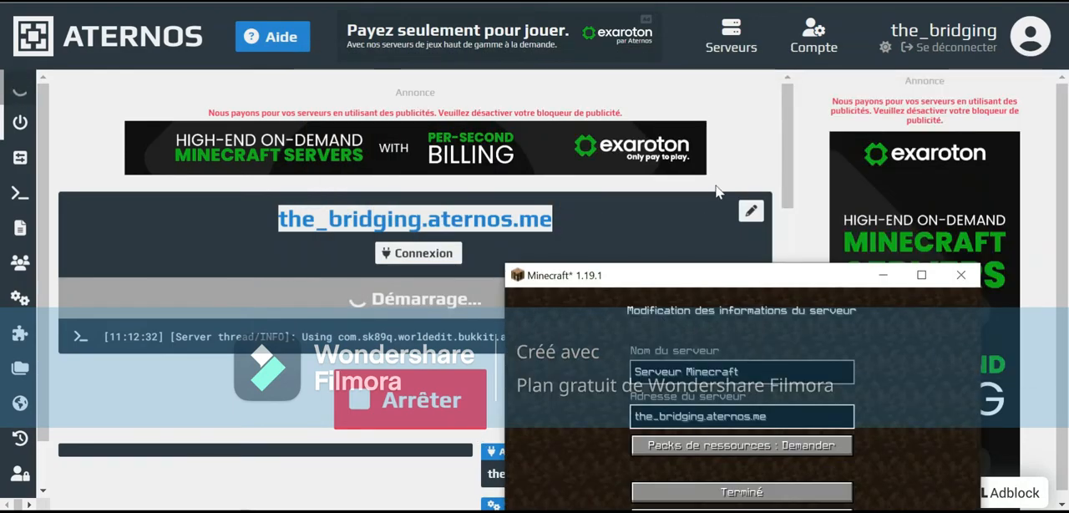
left_click_drag(837, 277, 732, 311)
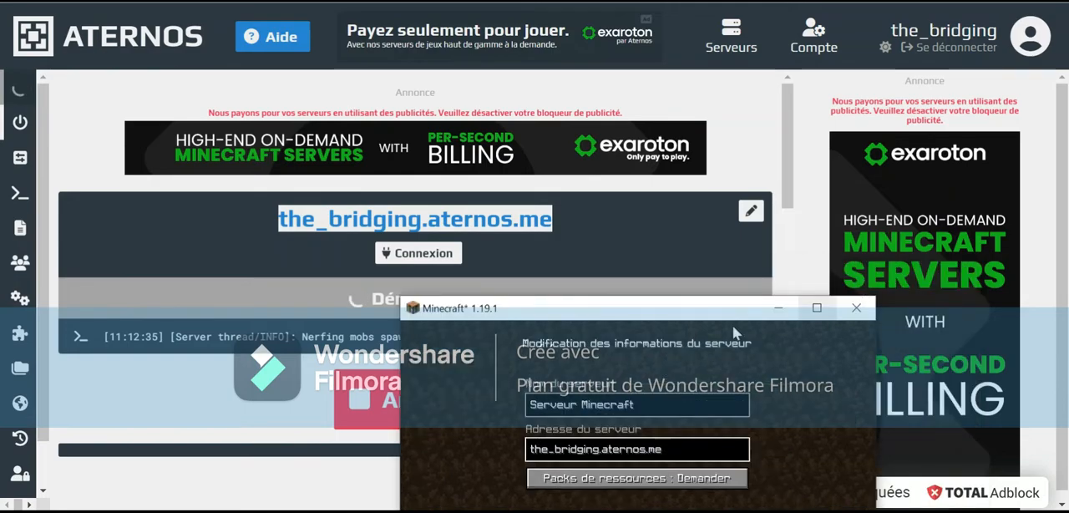
left_click(775, 309)
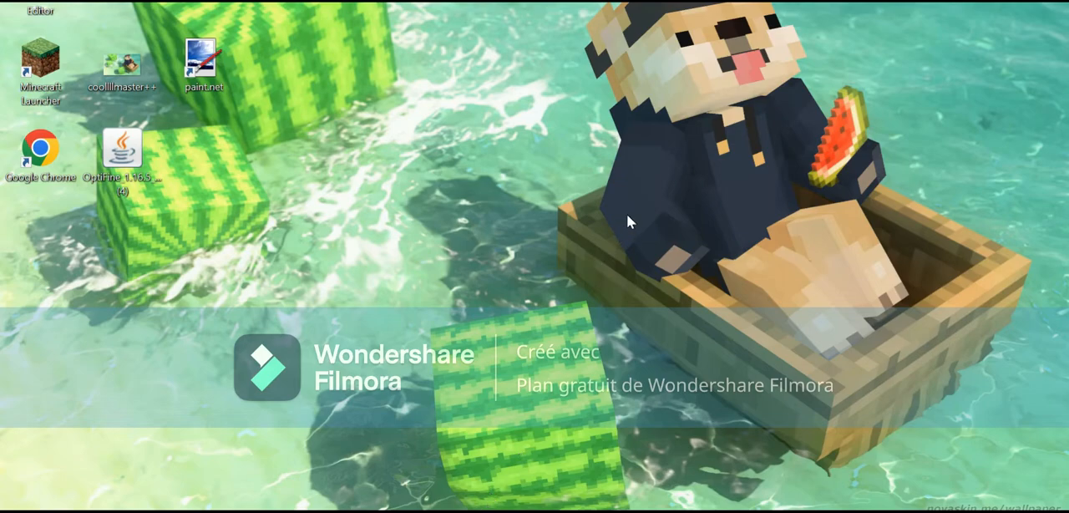
Return to the Aternos options page, change the server's subdomain to noooblande and save it
left_click(349, 511)
key("alt+Tab")
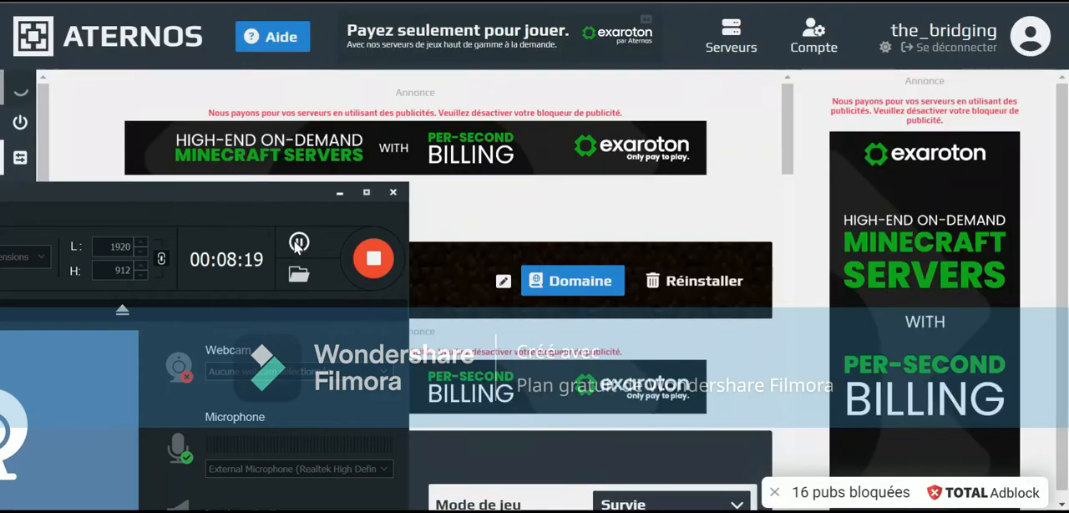
left_click(336, 190)
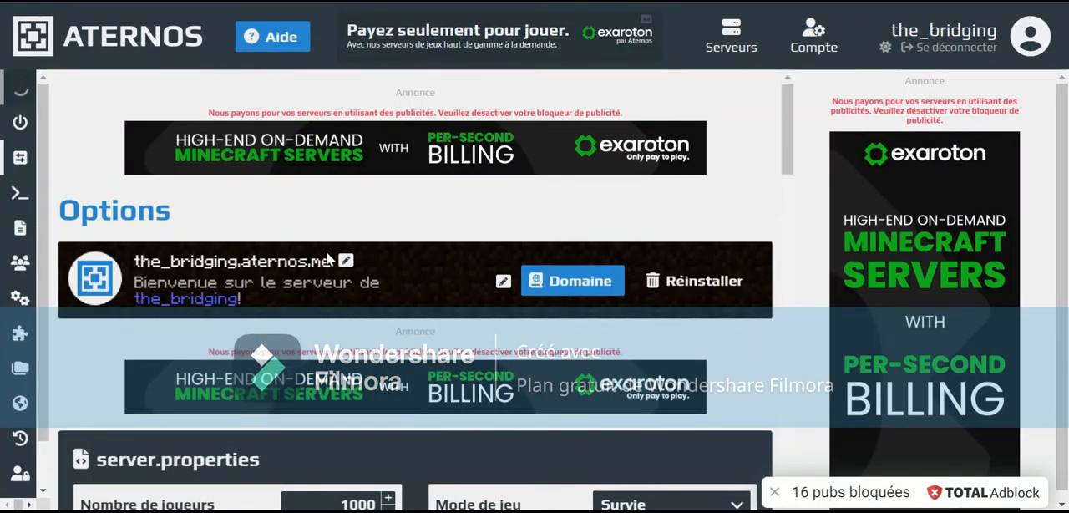
left_click_drag(241, 264, 107, 267)
key("BackSpace")
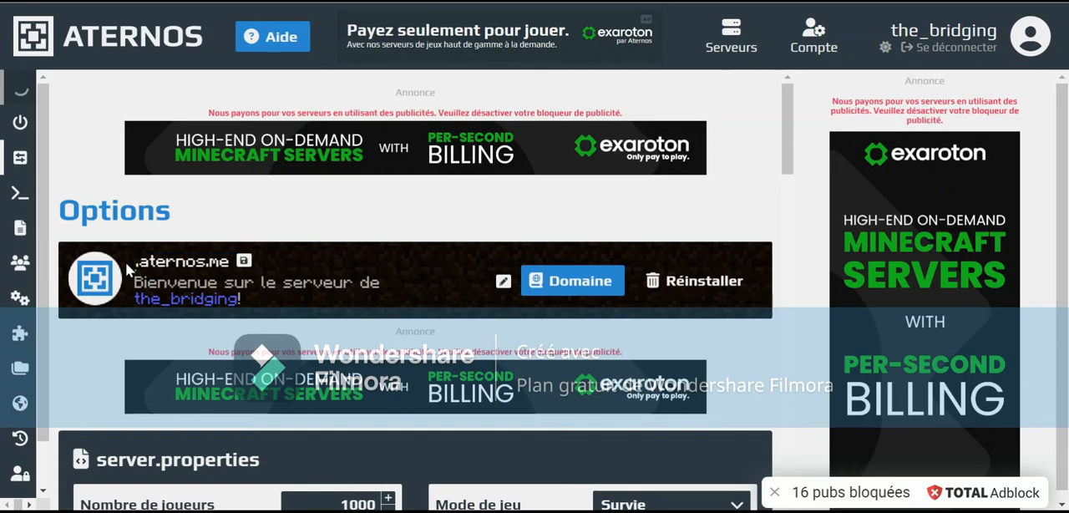
type("nooobl")
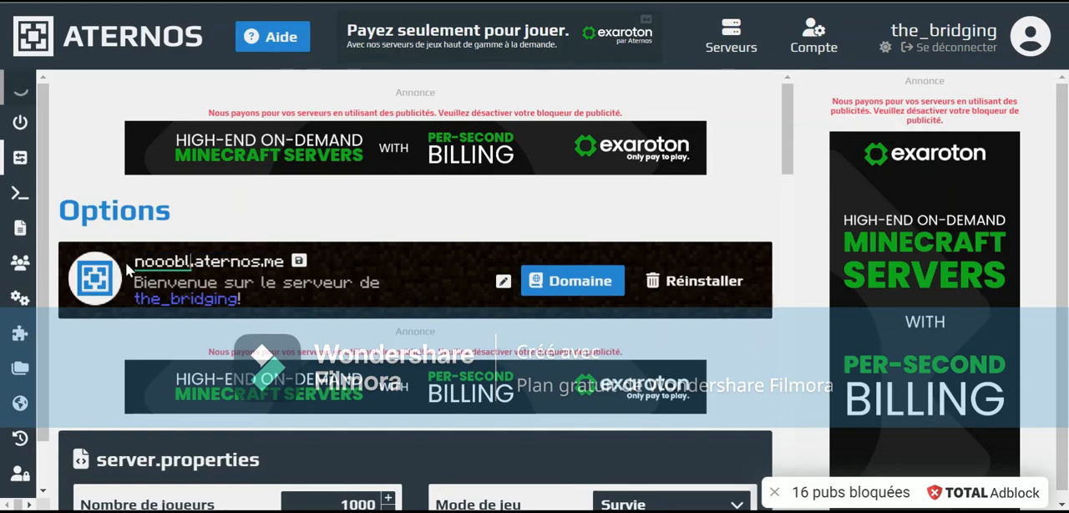
type("ande")
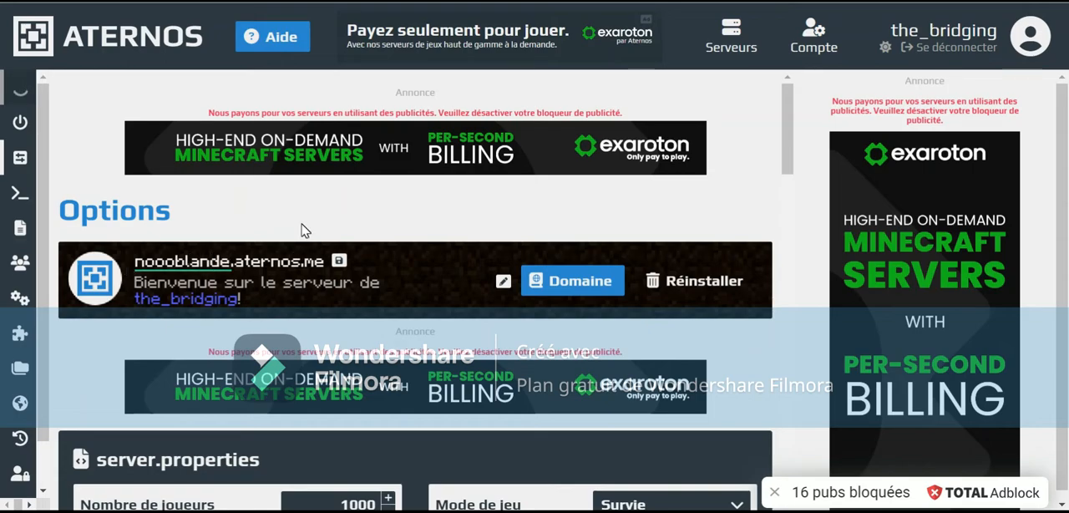
left_click(338, 262)
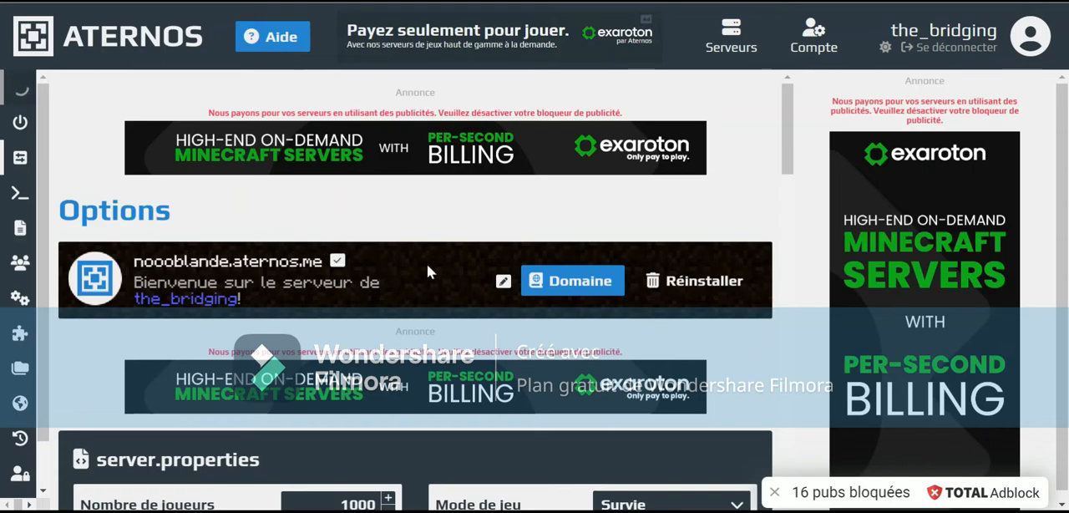
Replace the server's welcome message with "VIEN SUR MON SERVEUR"
left_click(503, 281)
left_click_drag(398, 282, 174, 284)
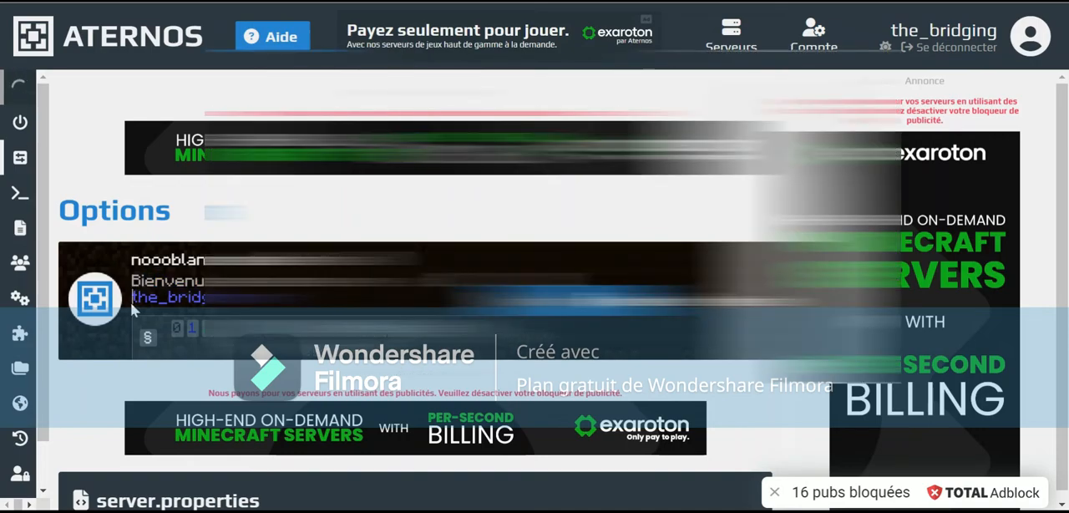
left_click_drag(131, 303, 253, 297)
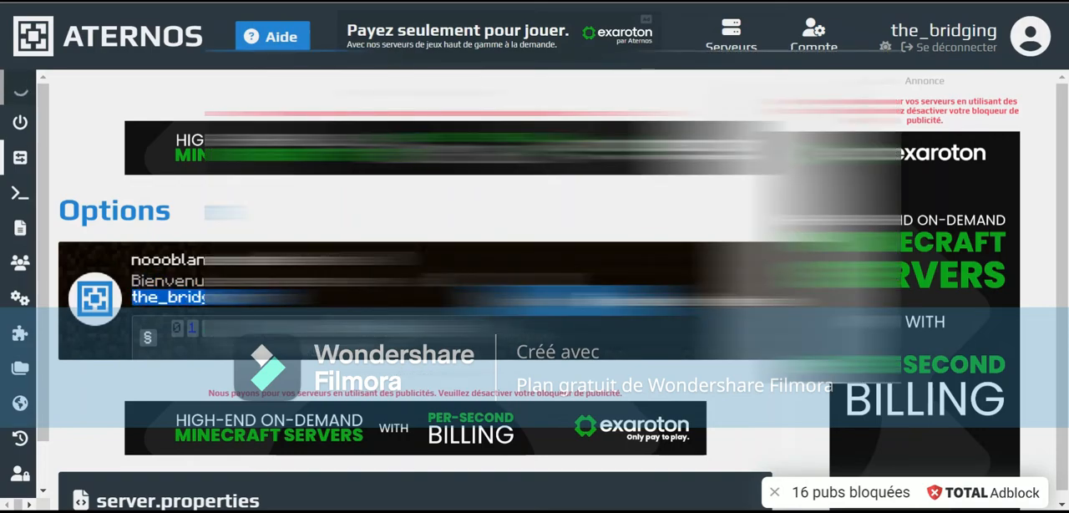
key("BackSpace")
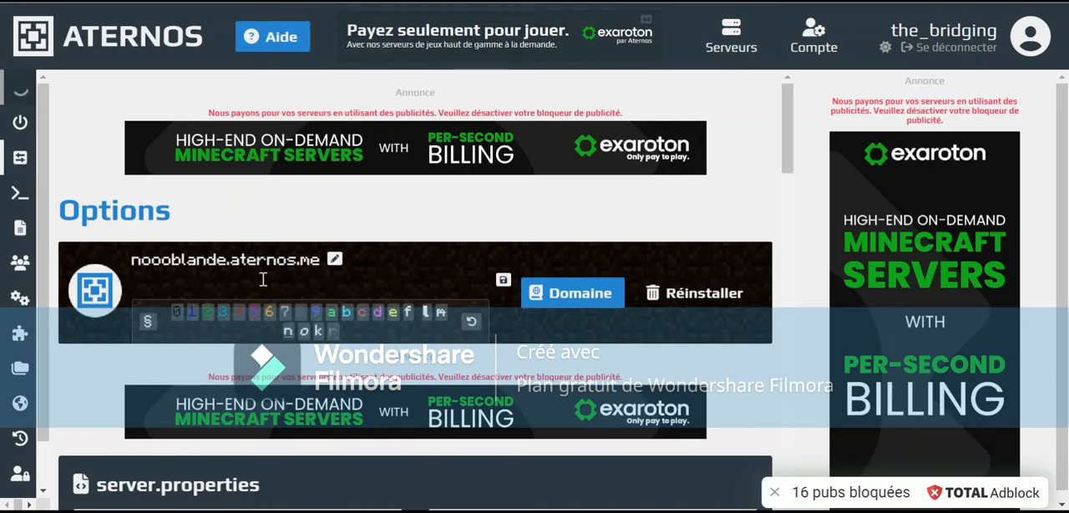
type("VIEN ")
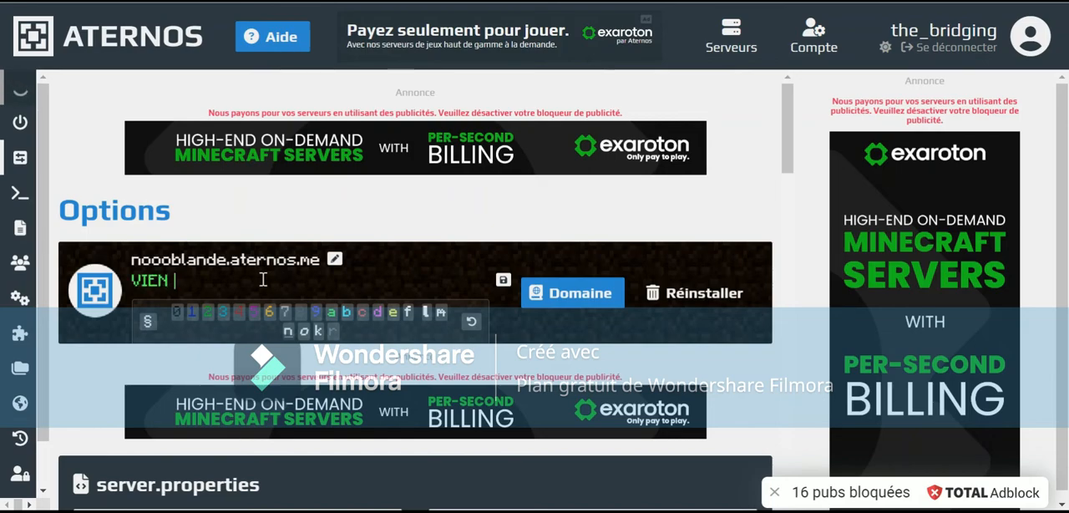
type("SUR MI")
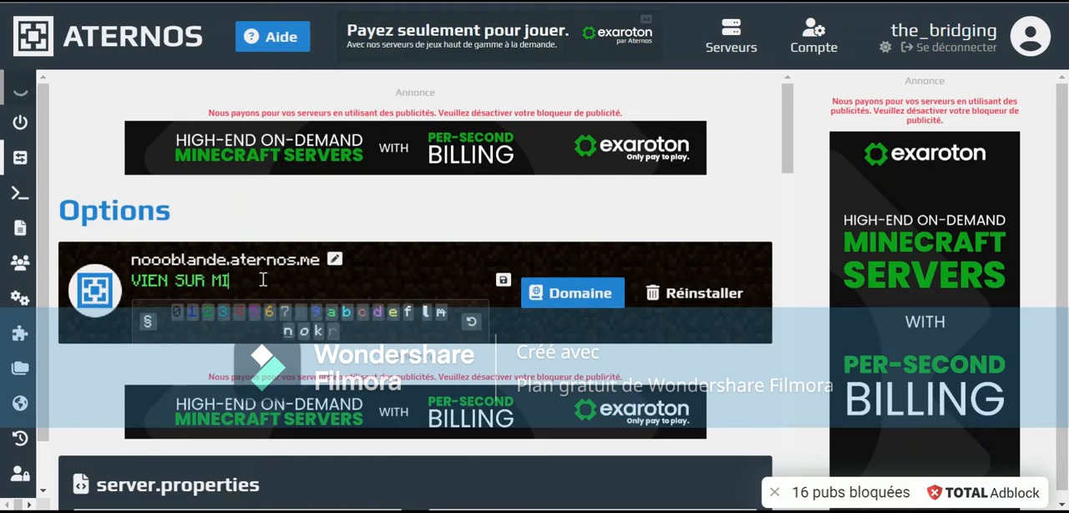
type("N SERVEUR")
left_click(241, 282)
key("BackSpace")
key("BackSpace")
type("ON")
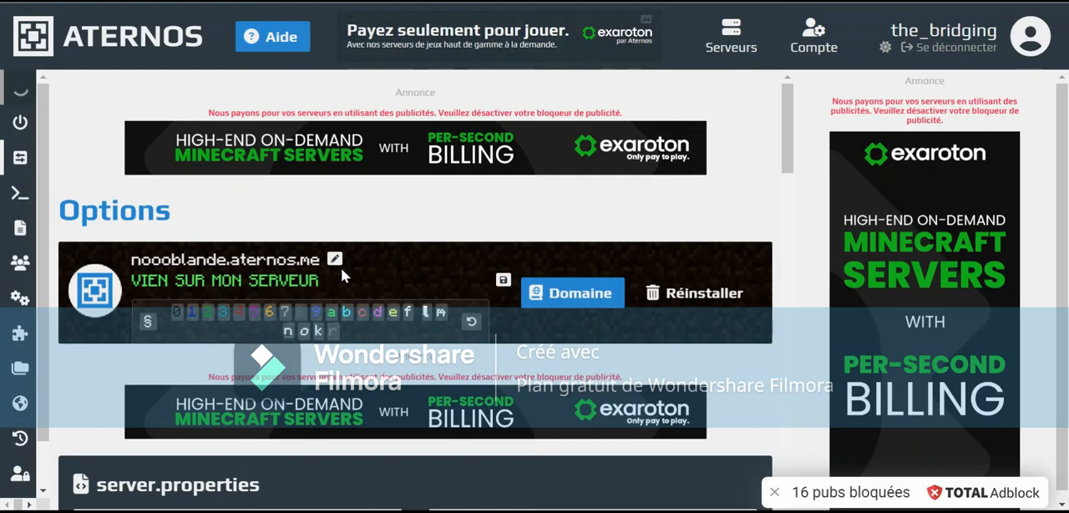
Append "ET LIKE" to the welcome message, save it and choose the chat image as the server's icon
scroll(357, 266, "down", 1)
scroll(358, 266, "up", 1)
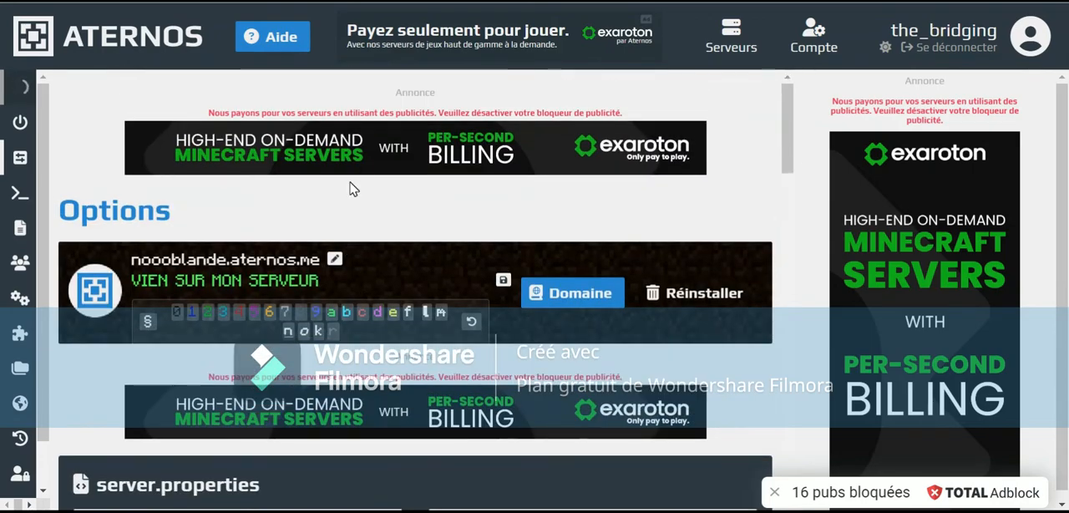
left_click(339, 282)
type("ET LIKE")
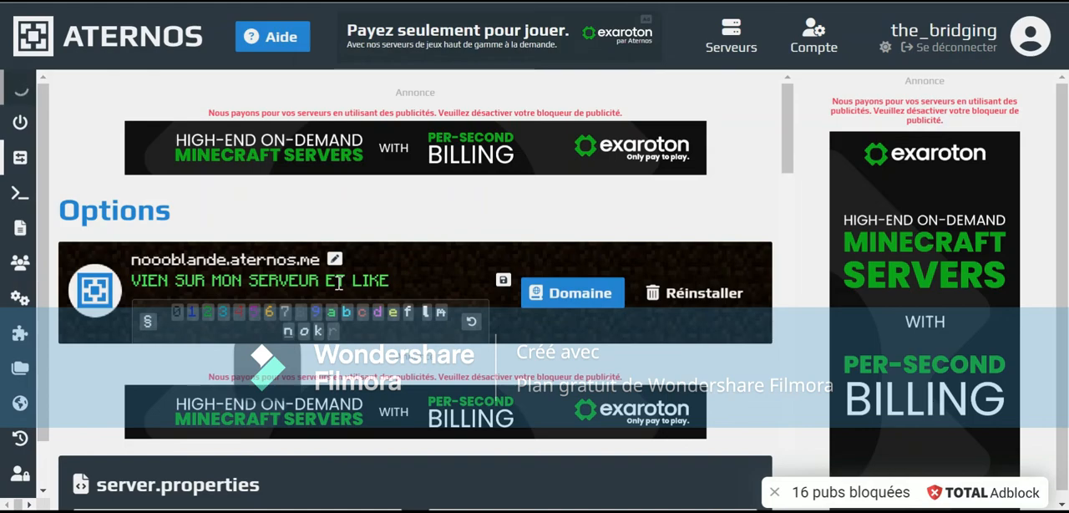
left_click(503, 279)
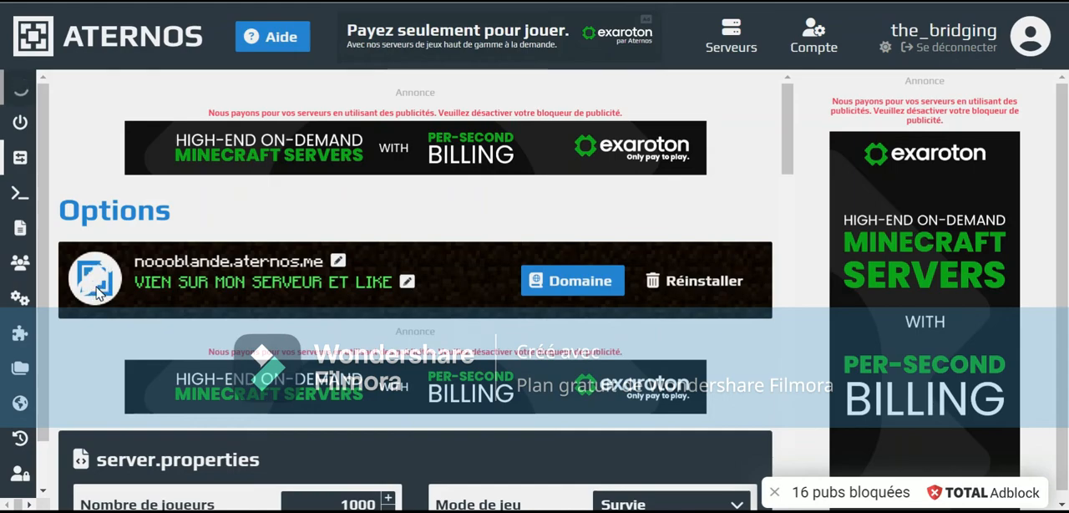
left_click(97, 289)
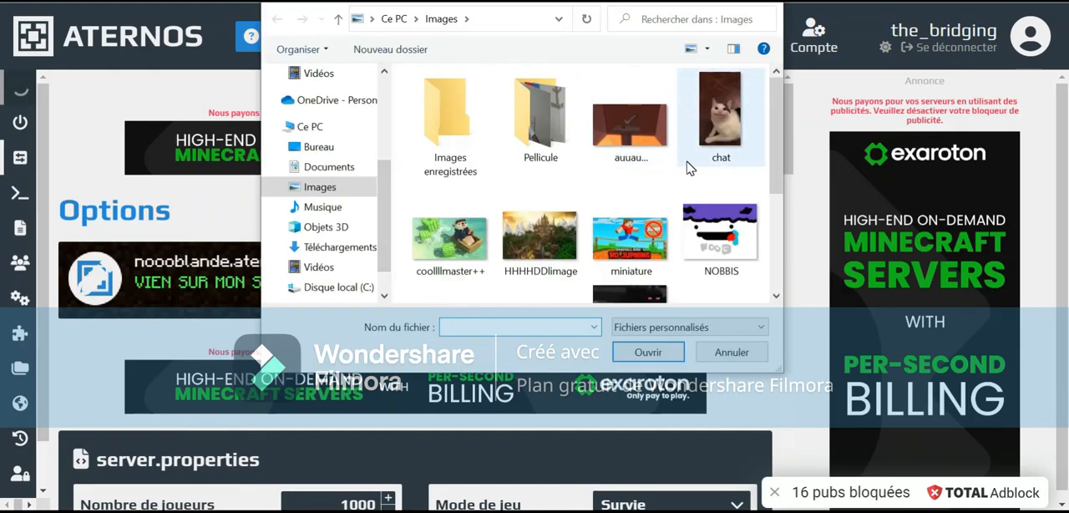
double_click(728, 143)
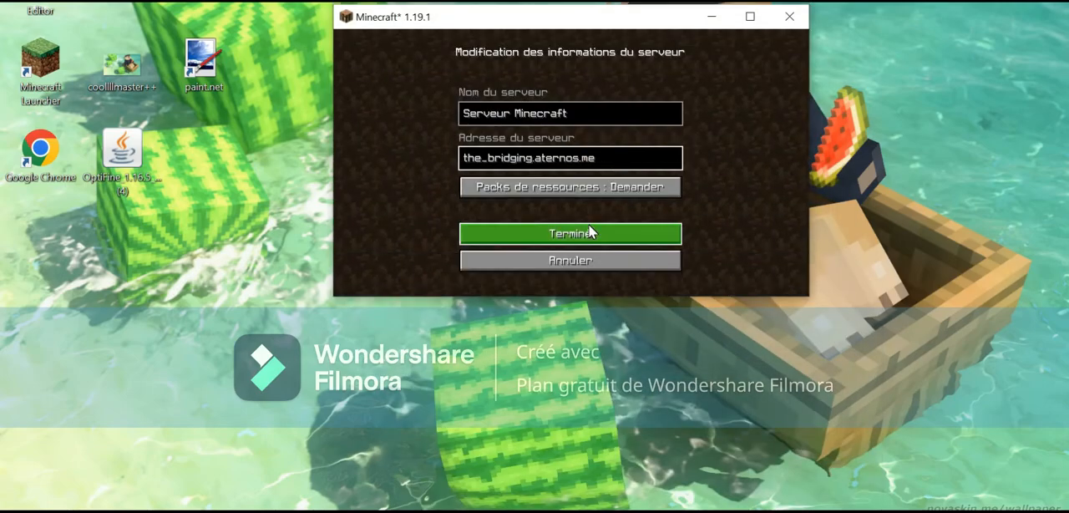
In Minecraft, confirm the edited server information and delete the offline server entry just below the Aternos one in the multiplayer list
left_click(590, 233)
scroll(622, 181, "down", 5)
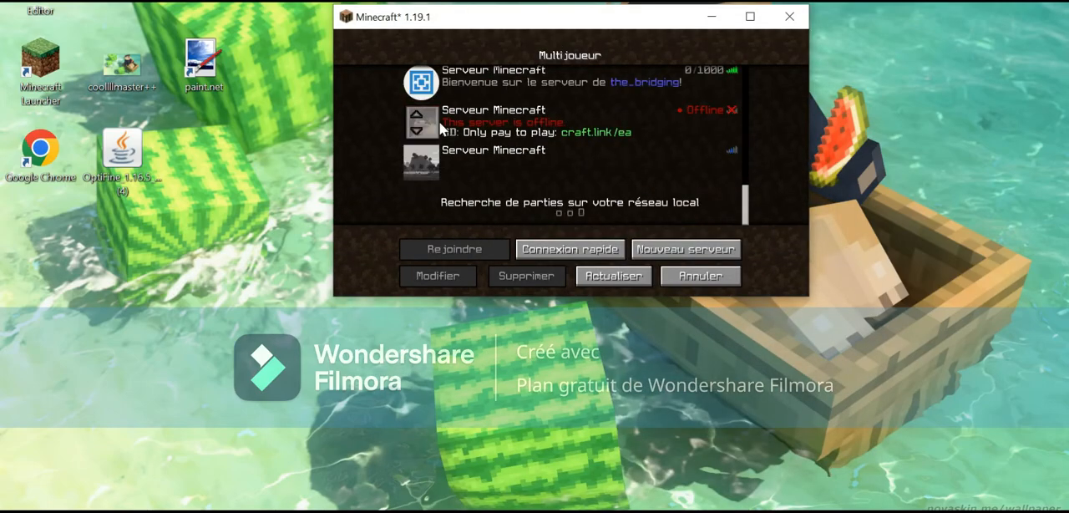
left_click(604, 132)
left_click(527, 276)
left_click(508, 191)
Refresh the multiplayer list and delete the upper of the two duplicate Aternos server entries at its end
left_click(616, 123)
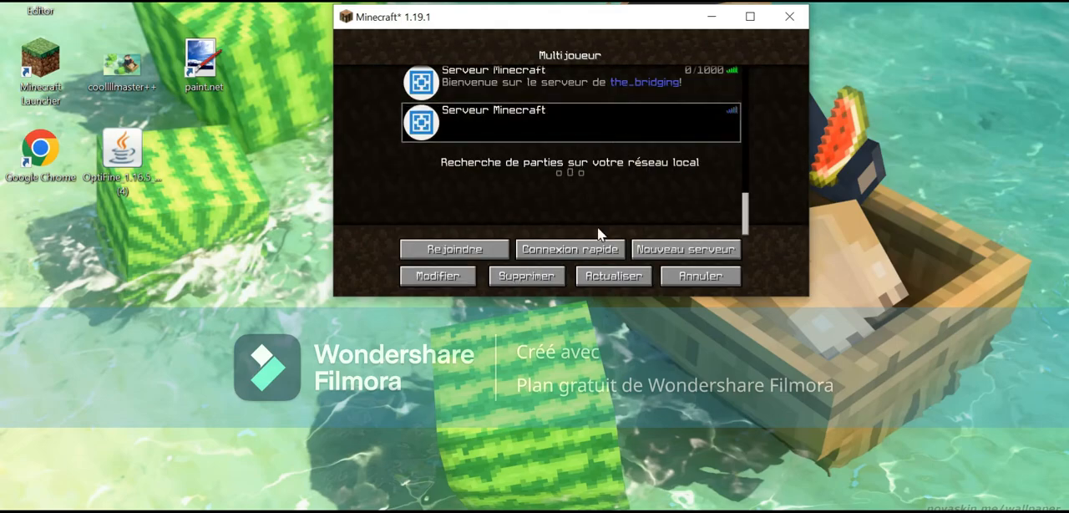
left_click(613, 275)
scroll(585, 139, "down", 2)
scroll(589, 138, "down", 5)
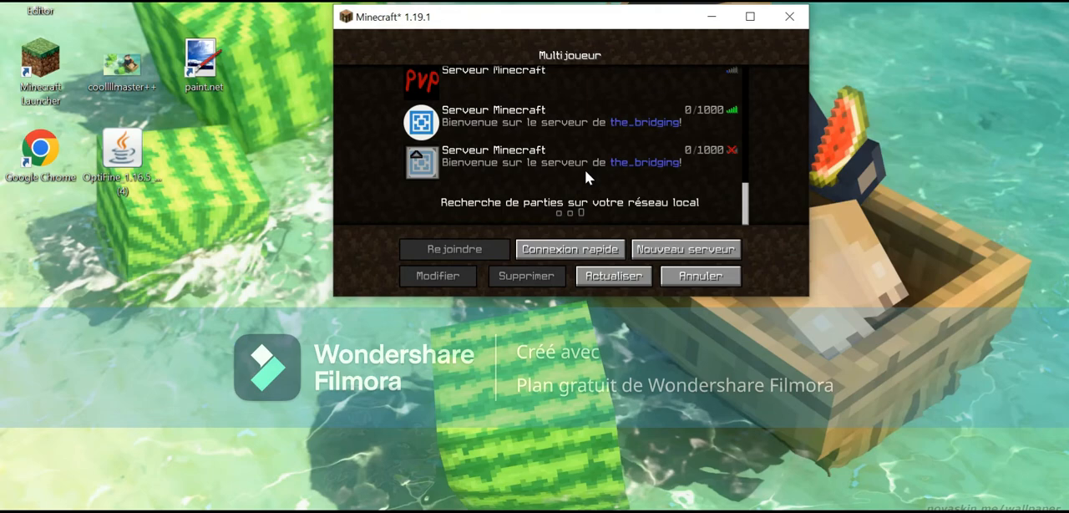
left_click(585, 170)
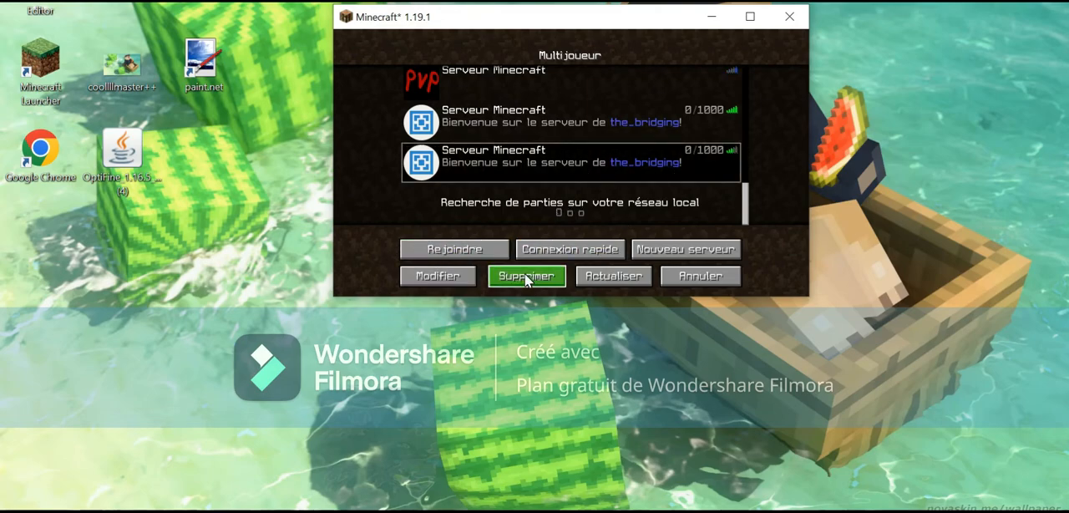
left_click(589, 117)
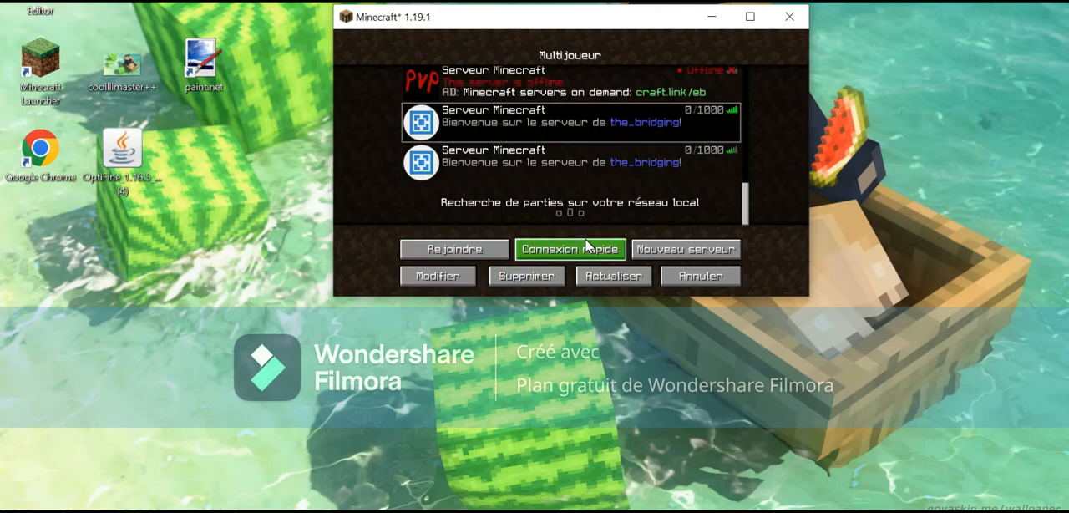
left_click(547, 268)
left_click(522, 199)
Select the remaining Aternos server entry at the end of the multiplayer list and join it
left_click(565, 162)
scroll(569, 145, "up", 5)
scroll(574, 146, "down", 6)
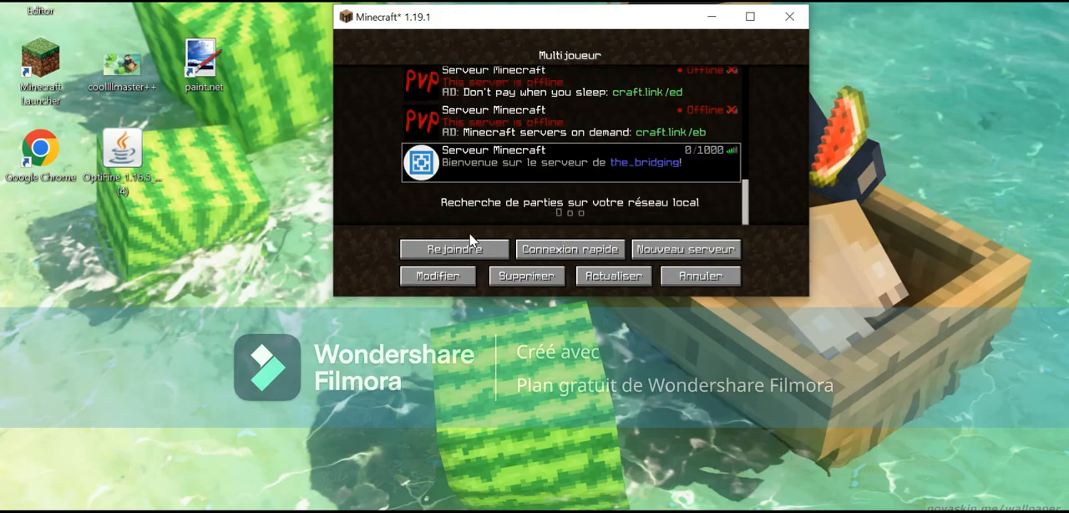
left_click(921, 160)
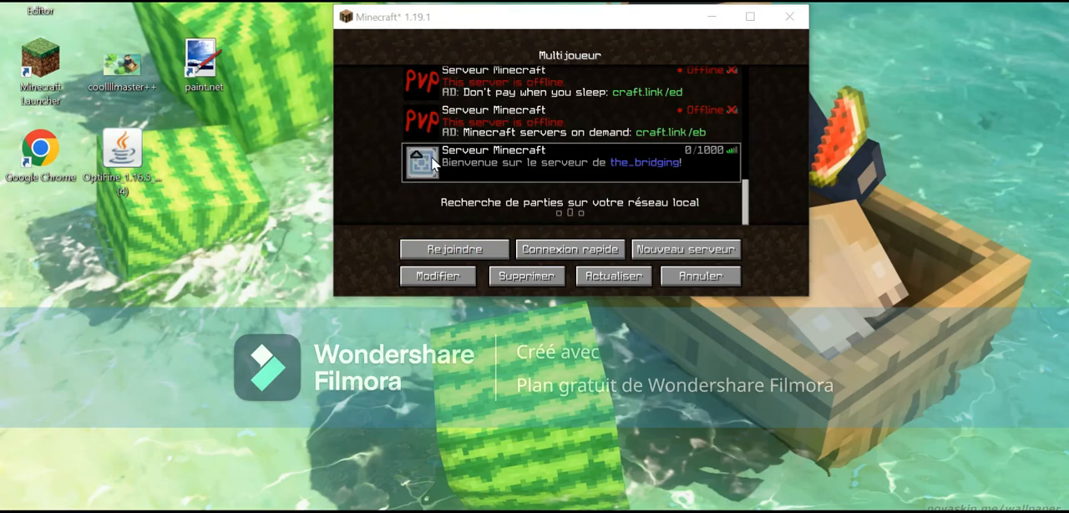
left_click(465, 248)
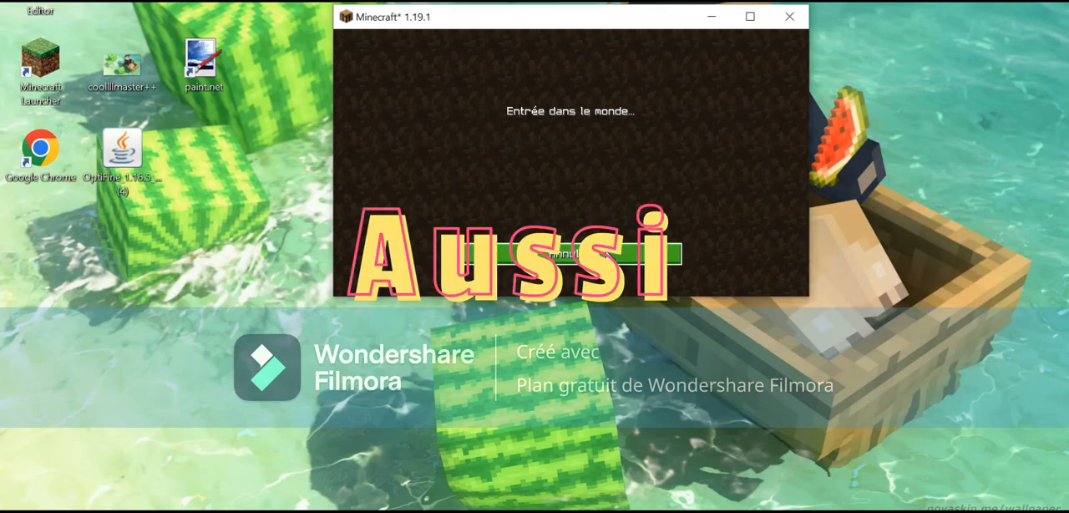